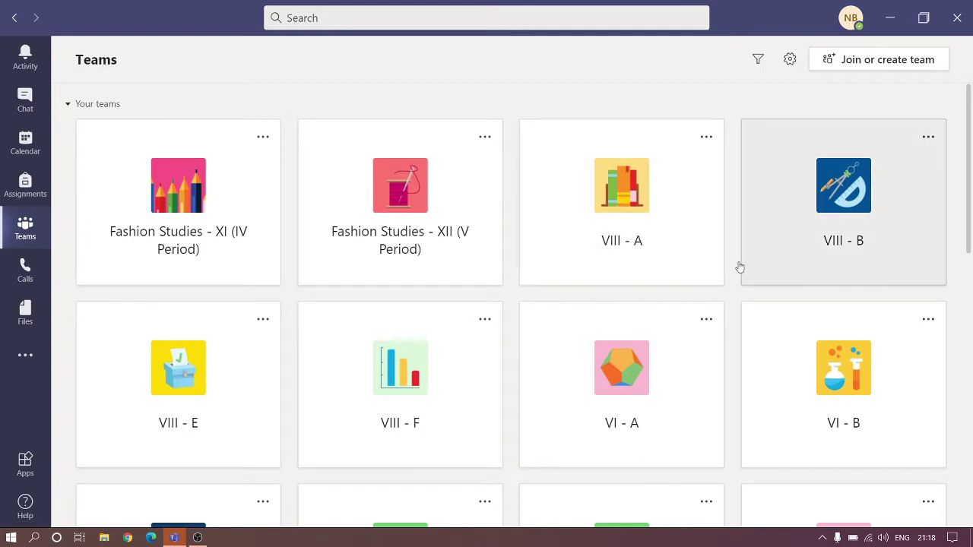
Open the VIII - A class team from the Teams grid.
left_click(667, 252)
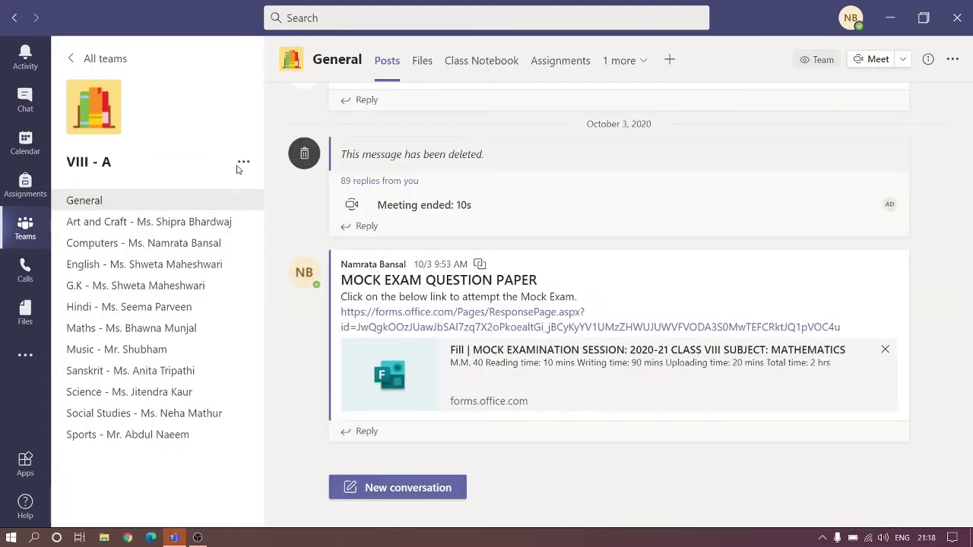
Look up teacher Exam VIIIth via Add member for VIII - A, then close without adding anyone.
left_click(244, 164)
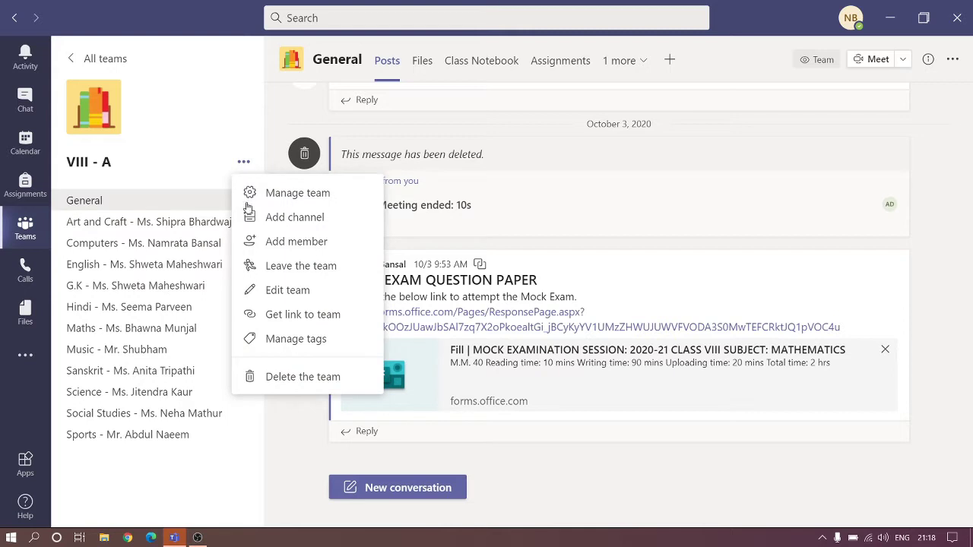
left_click(301, 250)
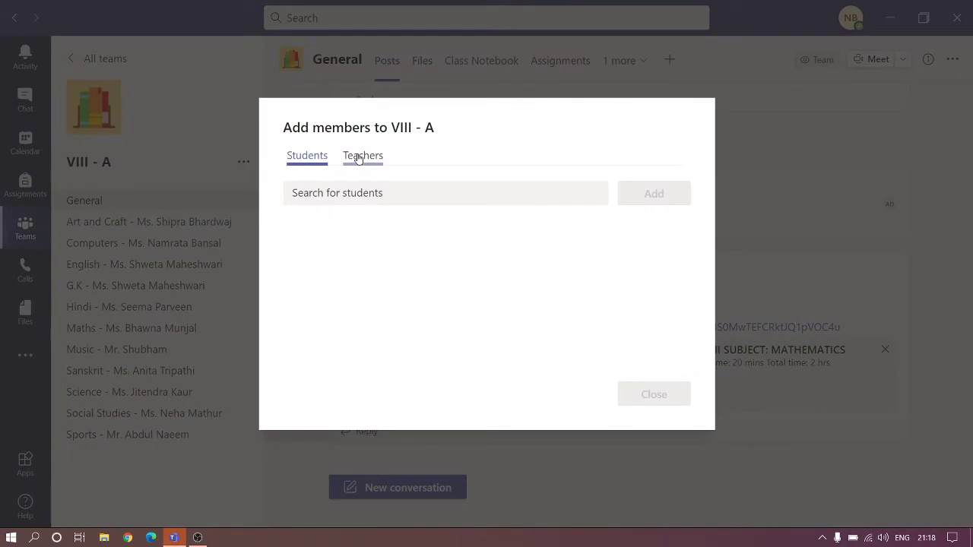
left_click(359, 157)
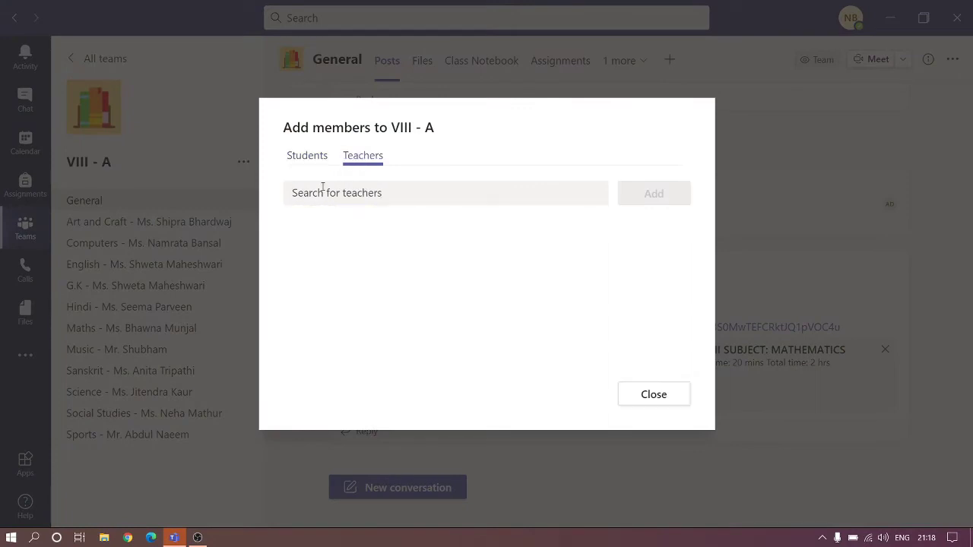
left_click(322, 188)
type("e")
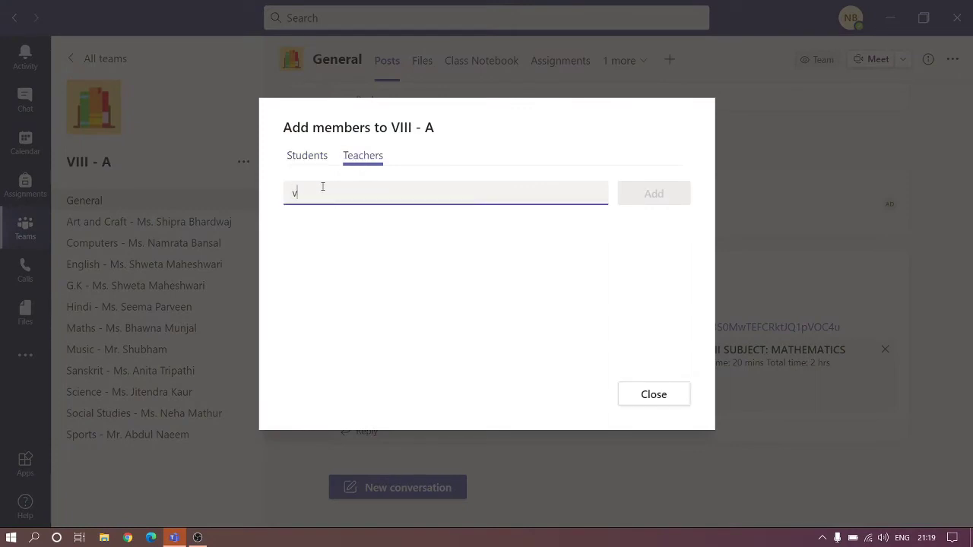
key("BackSpace")
type("e")
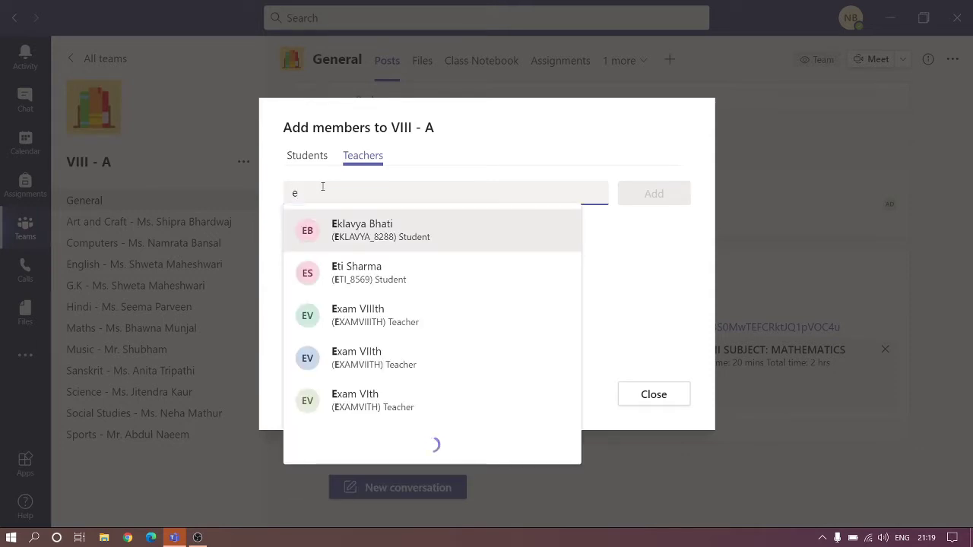
type("xam")
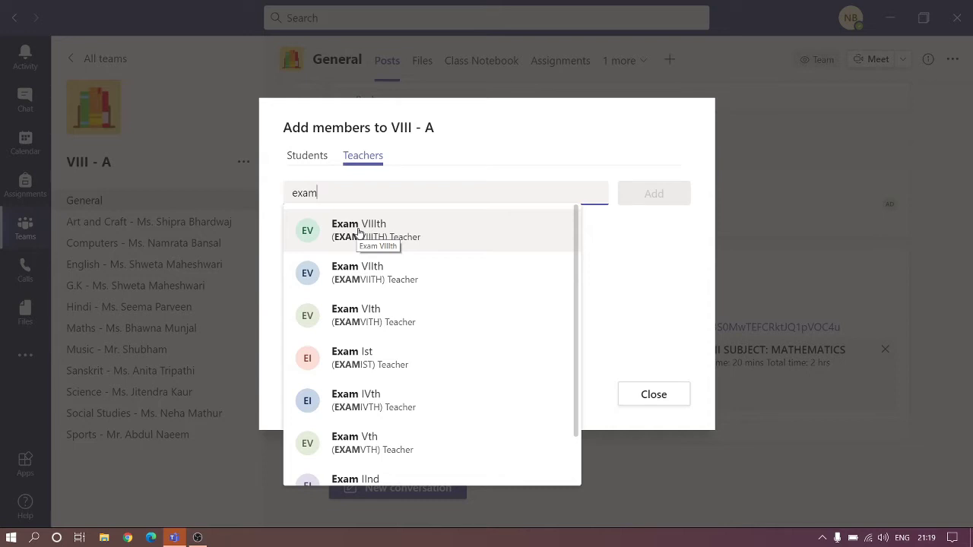
left_click(388, 231)
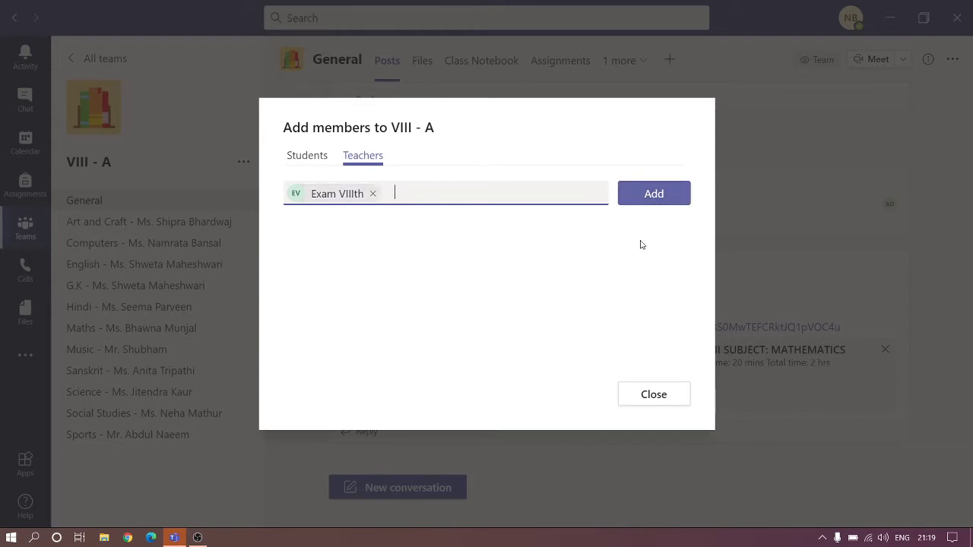
left_click(372, 193)
left_click(646, 390)
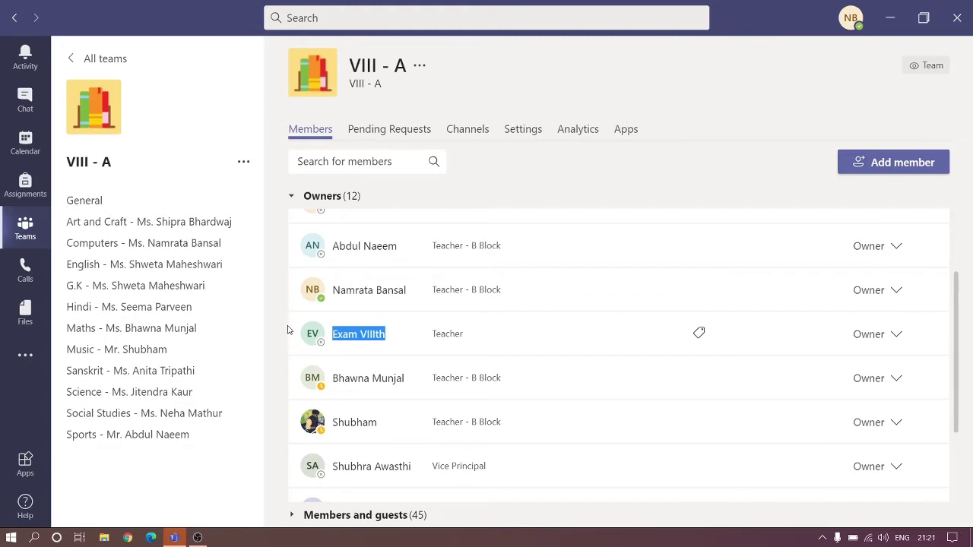
Deselect the Exam VIIIth row and switch to Google Chrome.
left_click(288, 329)
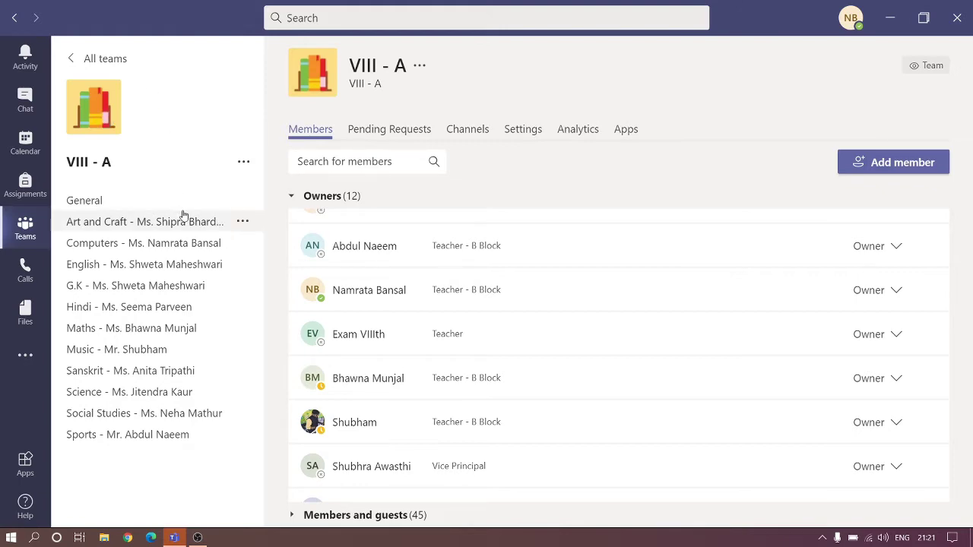
left_click(197, 537)
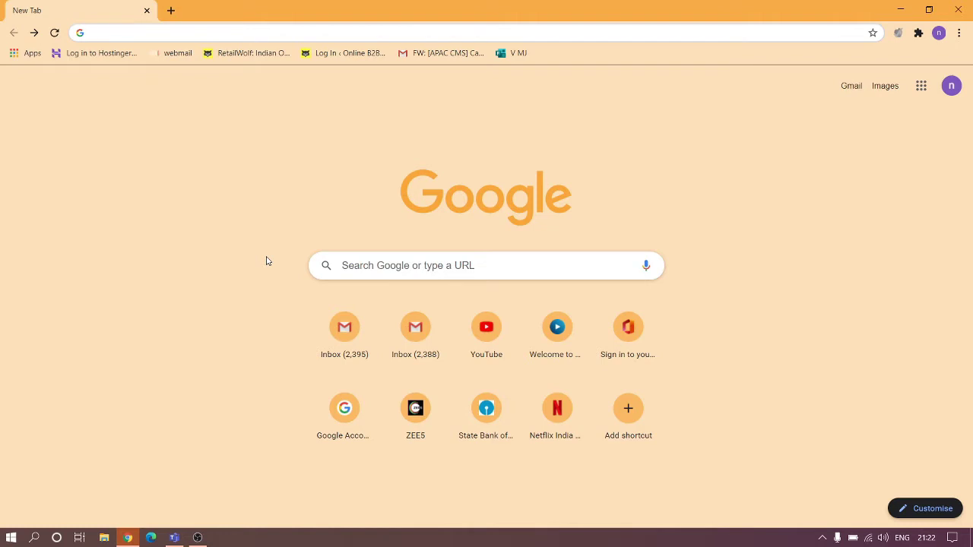
Search Google for 'microsoft forms' and reach the forms.office.com sign-in page.
left_click(392, 262)
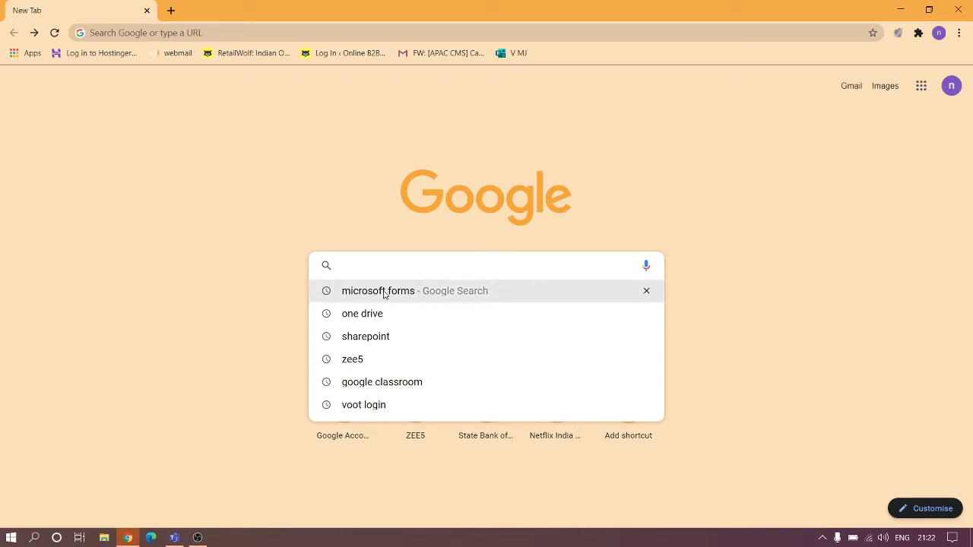
left_click(385, 293)
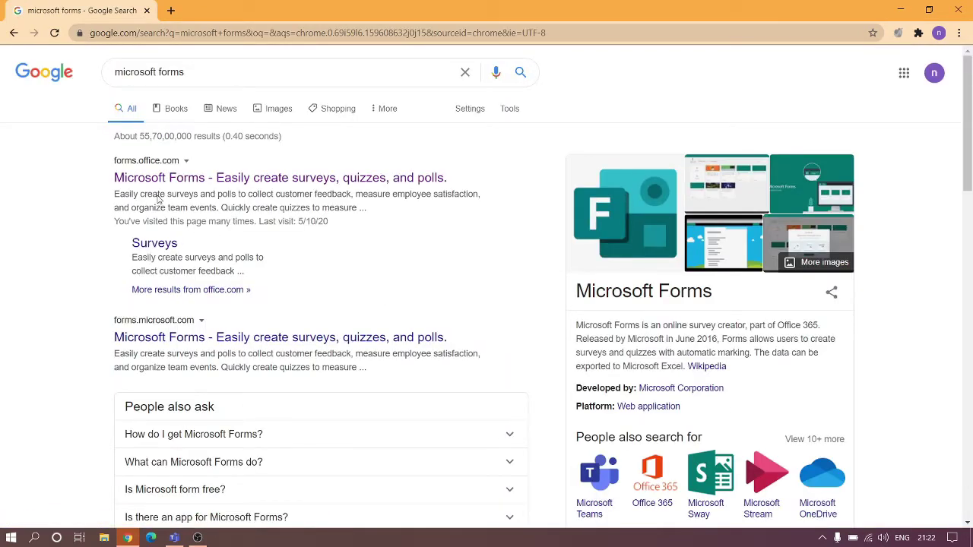
left_click(203, 178)
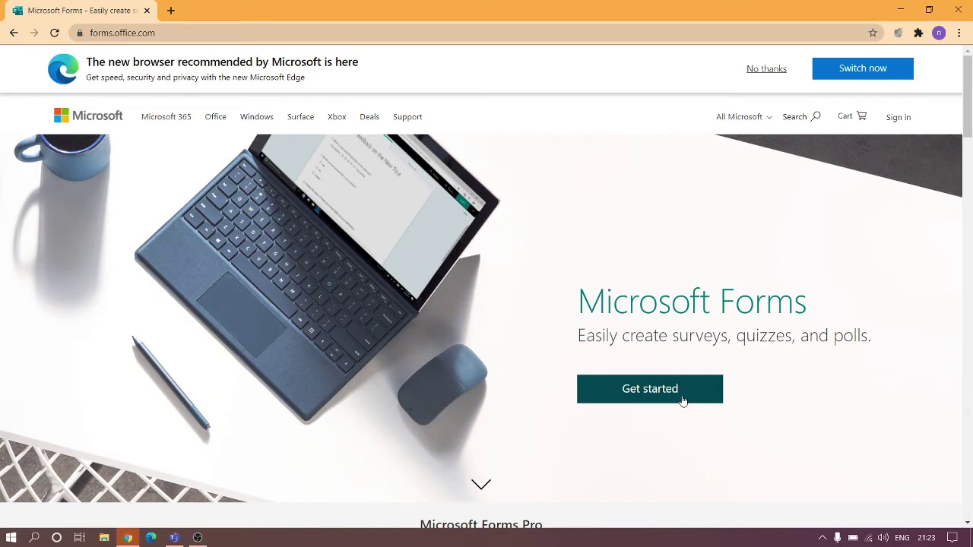
left_click(682, 400)
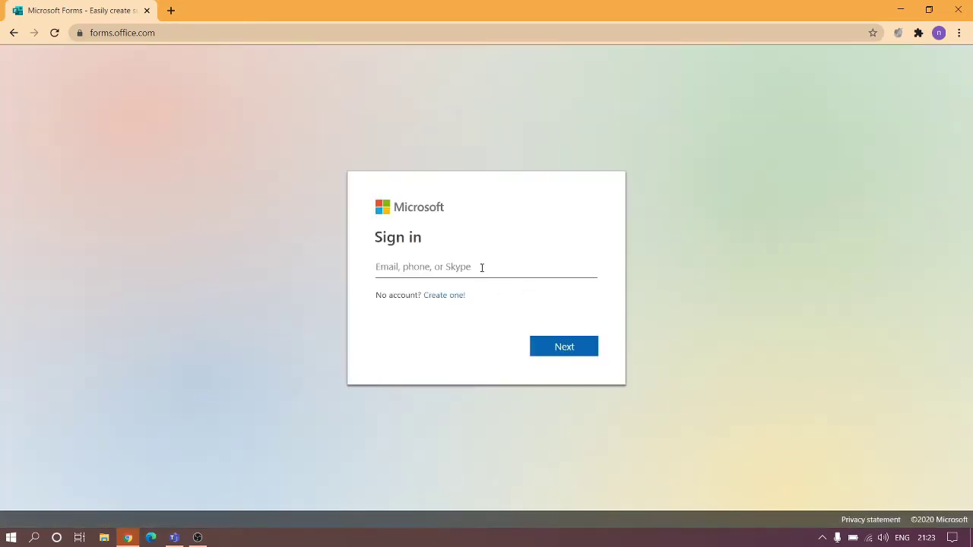
left_click(481, 267)
Enter the exam teacher account's e-mail address on the Microsoft sign-in page.
type("te")
key("BackSpace")
key("BackSpace")
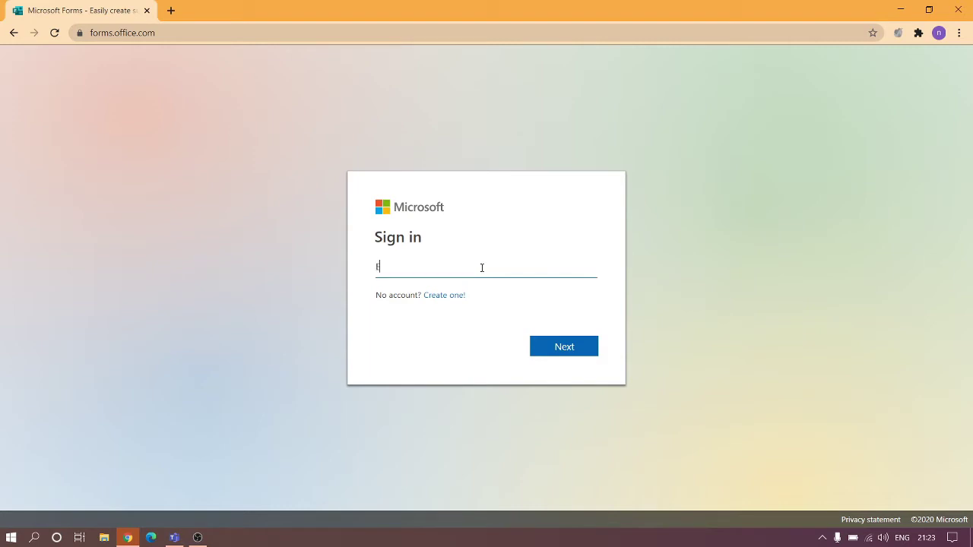
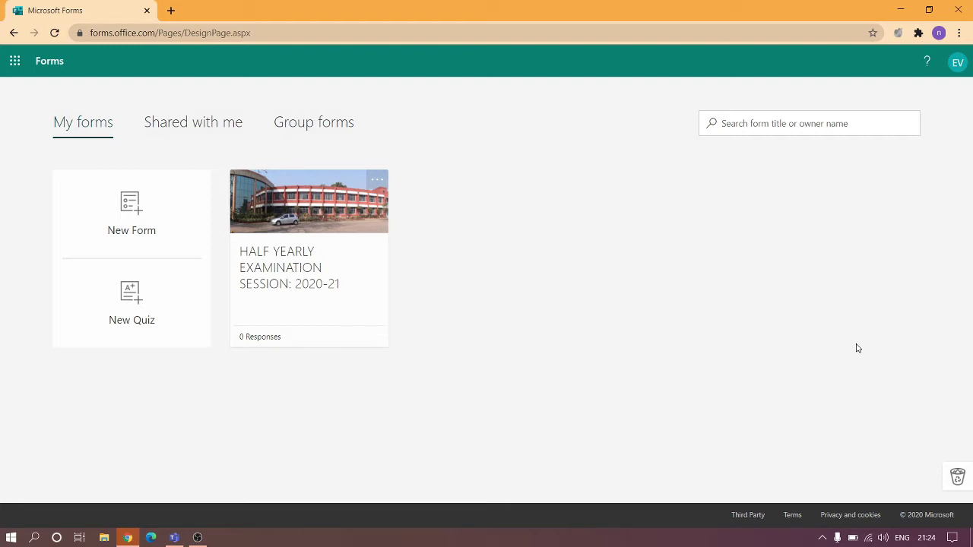
Open the HALF YEARLY EXAMINATION SESSION: 2020-21 form from My forms.
left_click(324, 259)
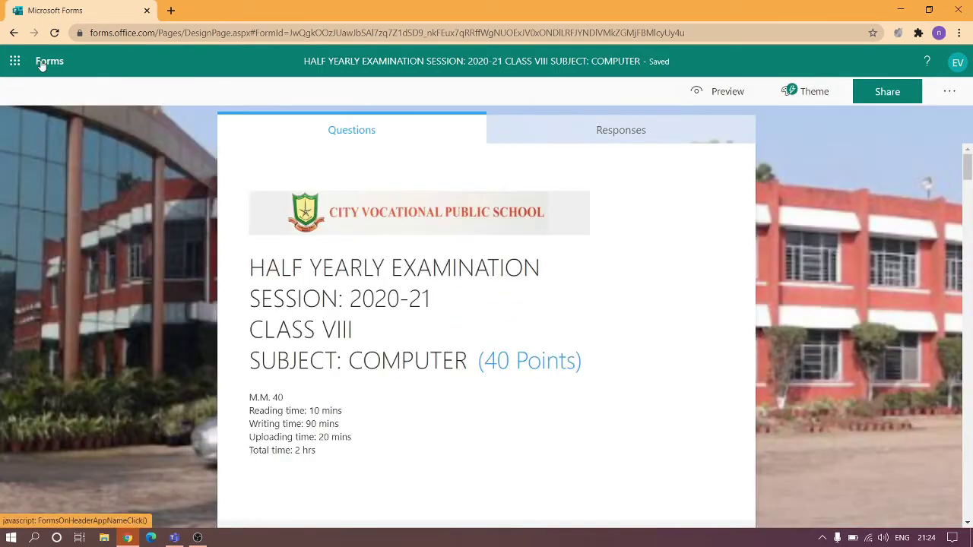
left_click(42, 64)
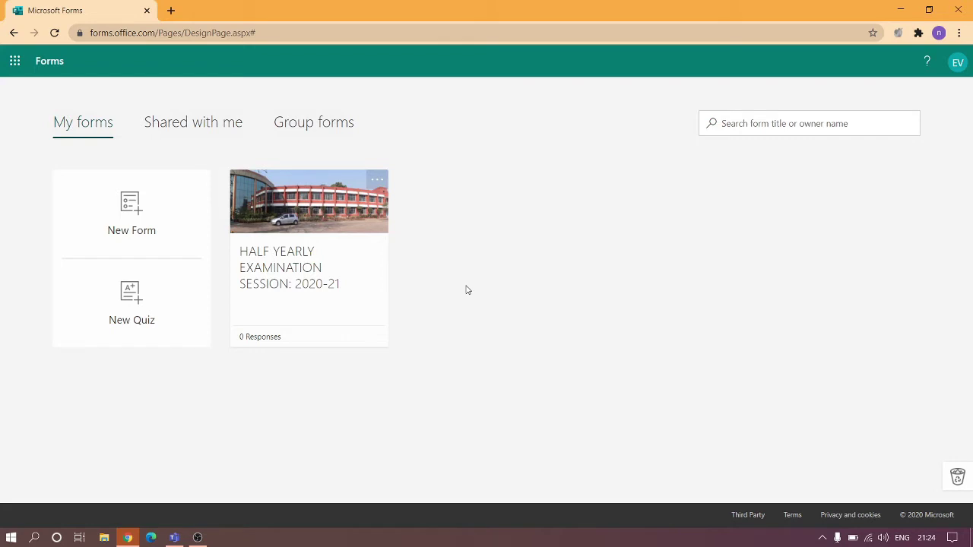
left_click(346, 228)
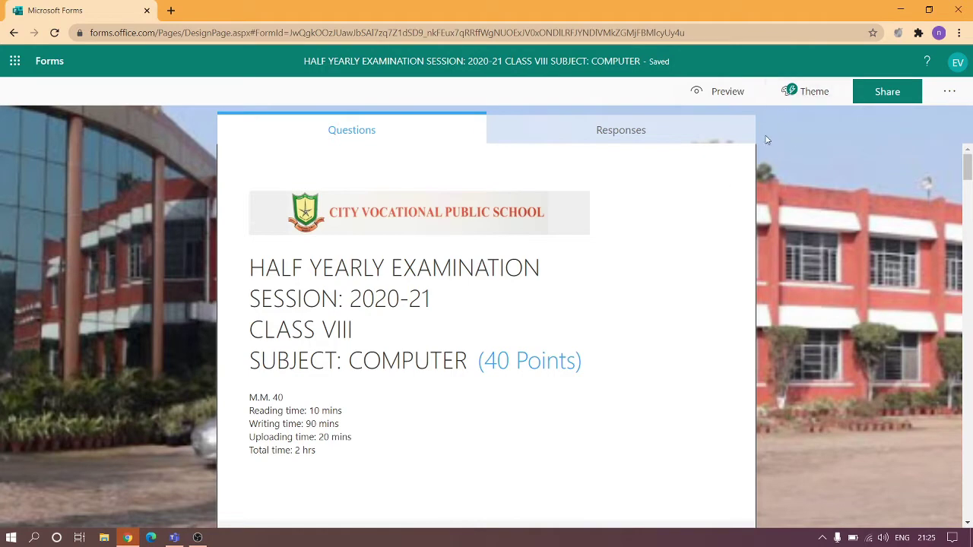
left_click(950, 93)
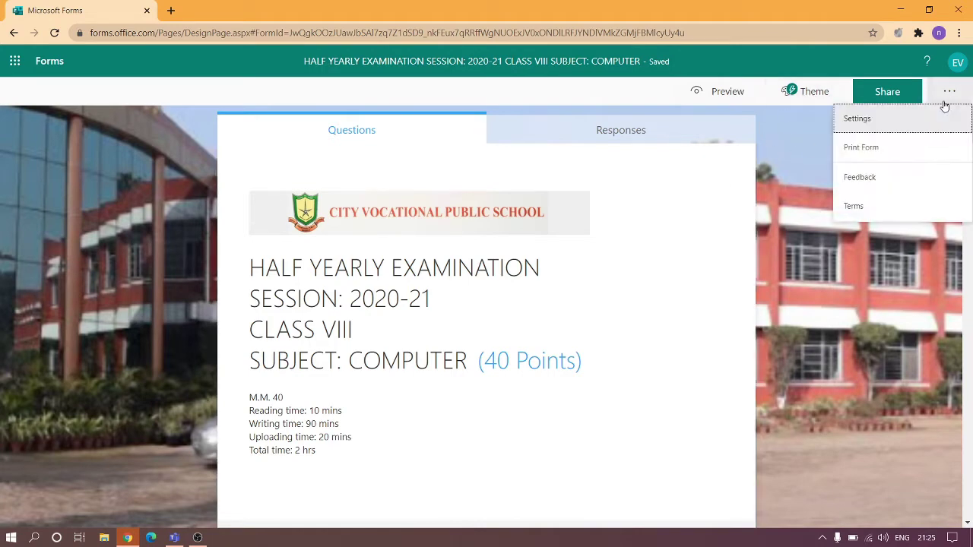
left_click(913, 121)
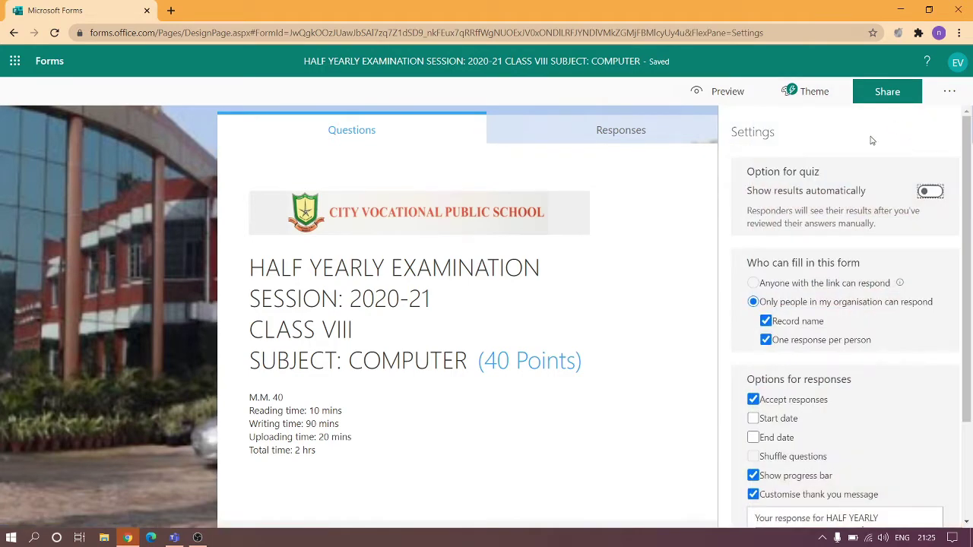
scroll(737, 284, "down", 2)
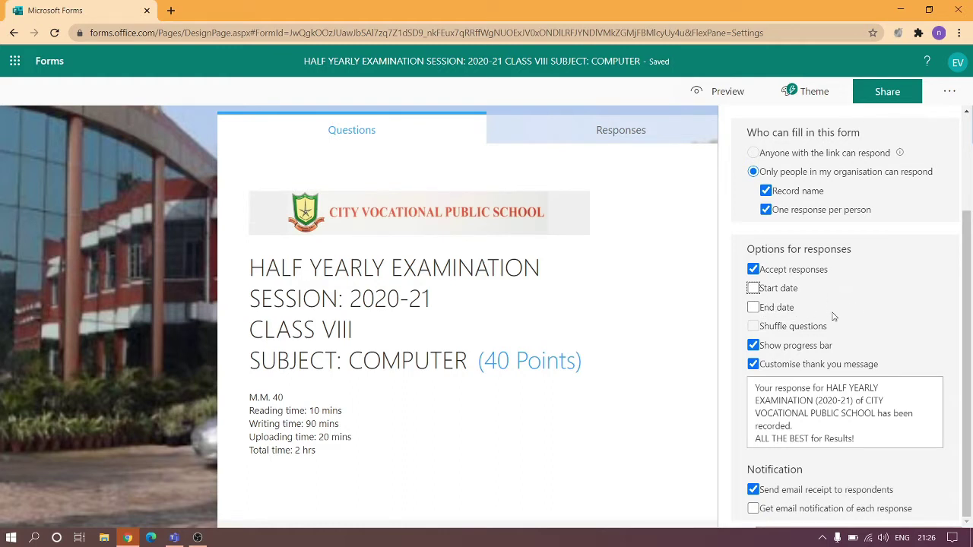
left_click(187, 169)
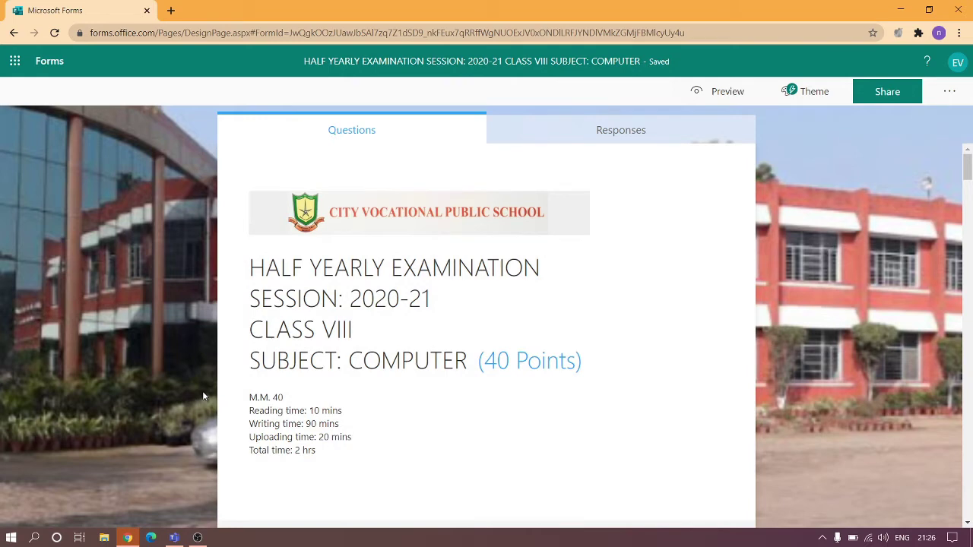
In a new tab, search Google for 'microsoft teams' and open the Teams website.
left_click(169, 13)
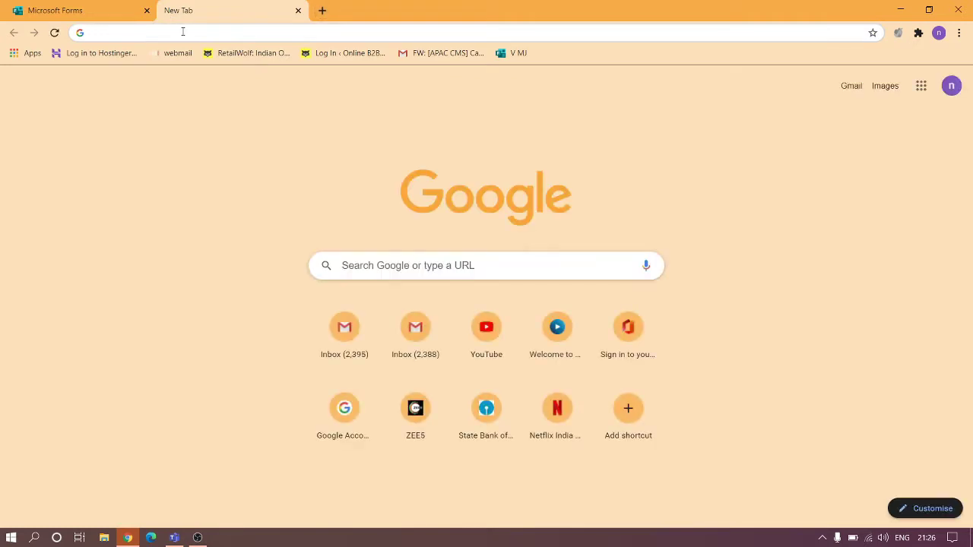
type("me")
key("BackSpace")
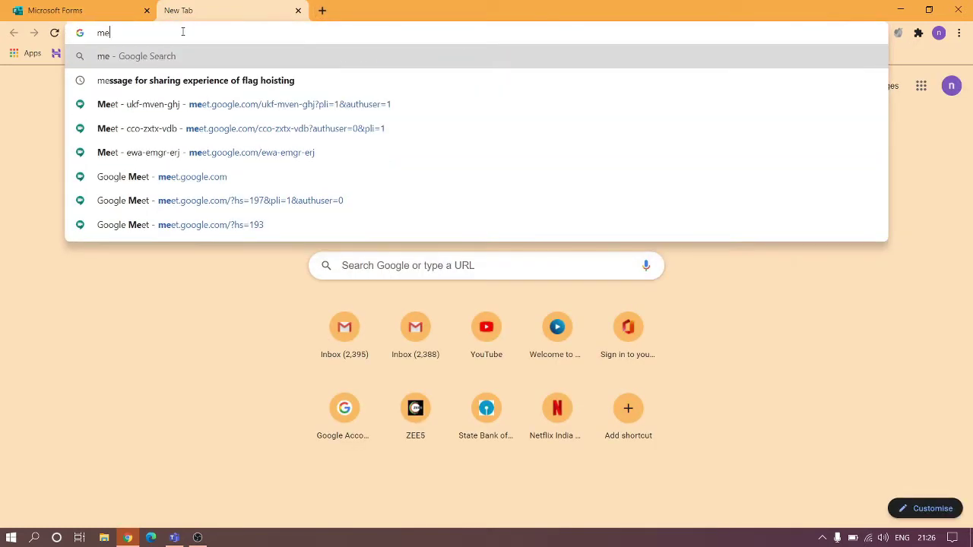
type("icrosof")
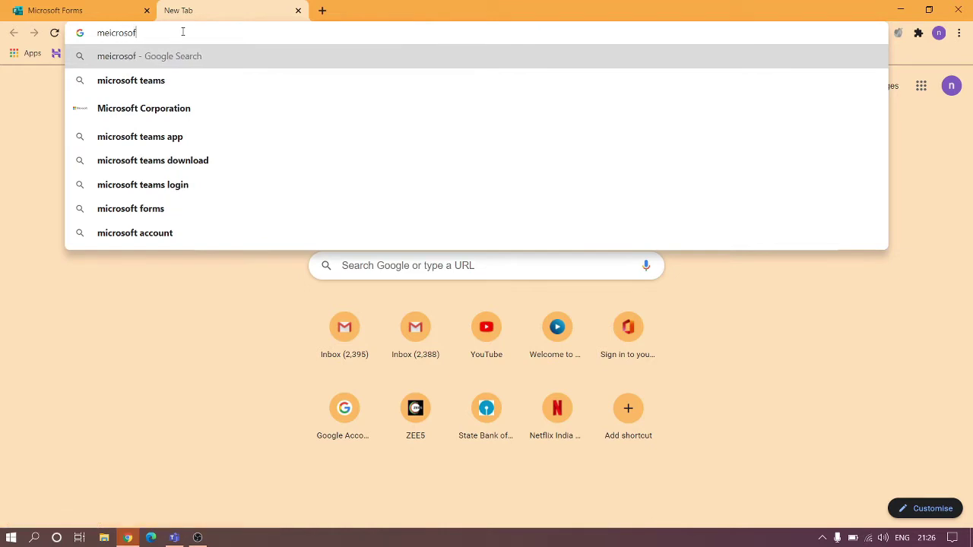
left_click(168, 79)
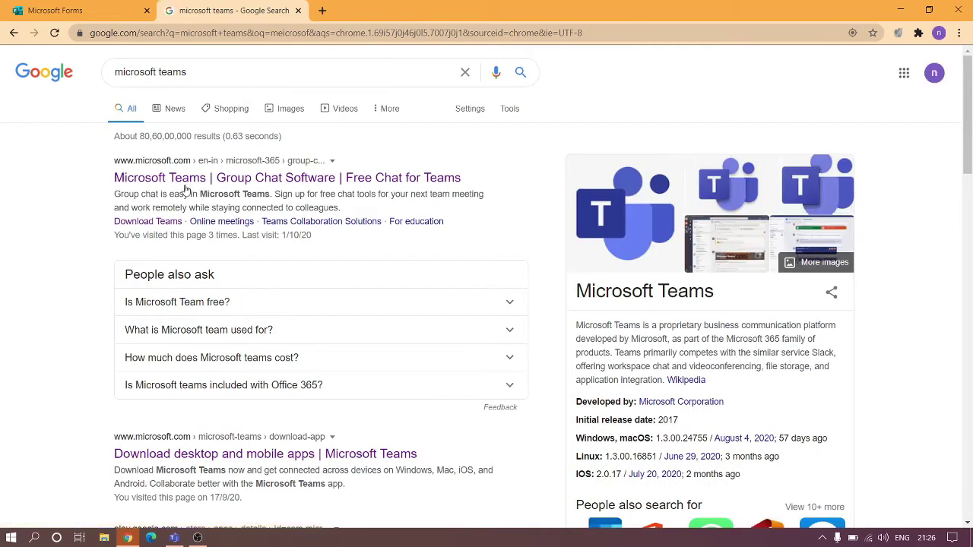
left_click(190, 186)
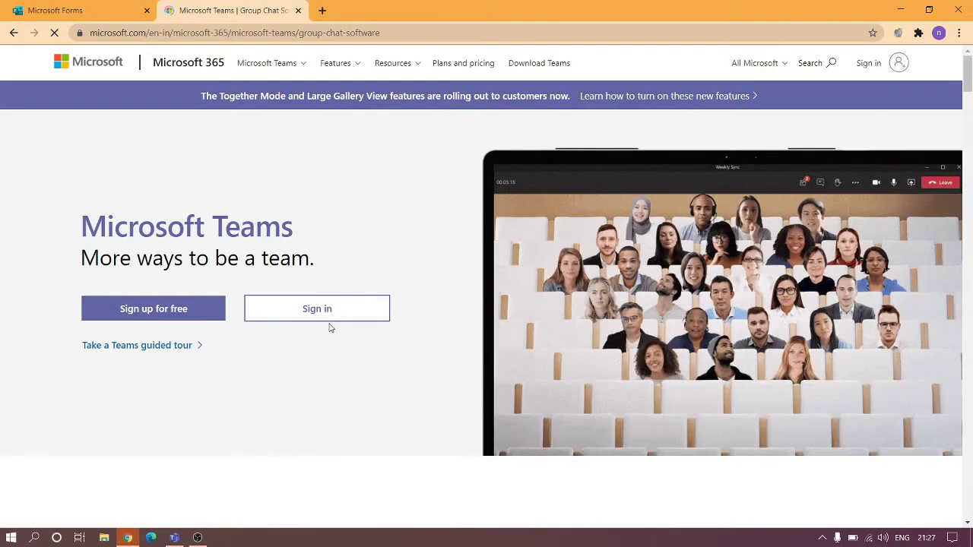
Sign in to Teams and choose the web app instead of the desktop app.
left_click(317, 309)
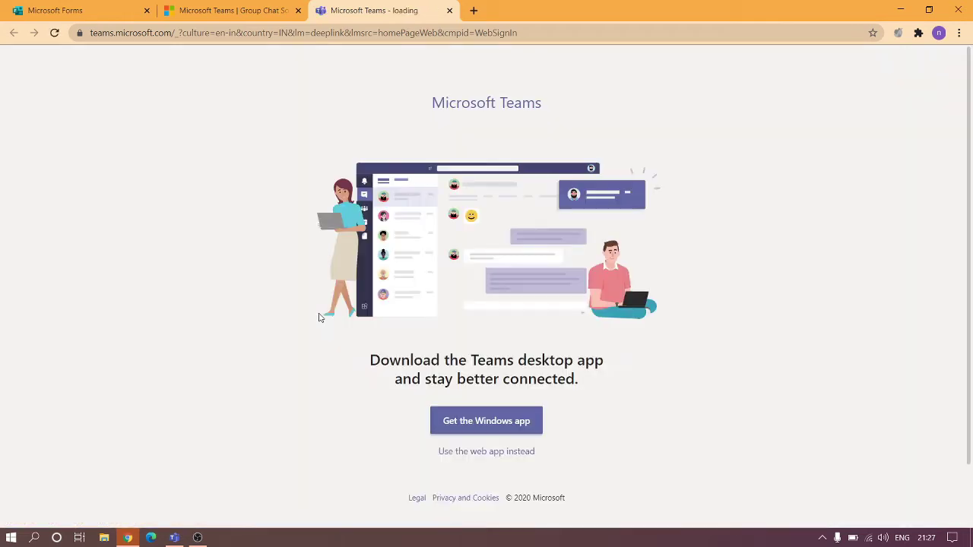
left_click(507, 457)
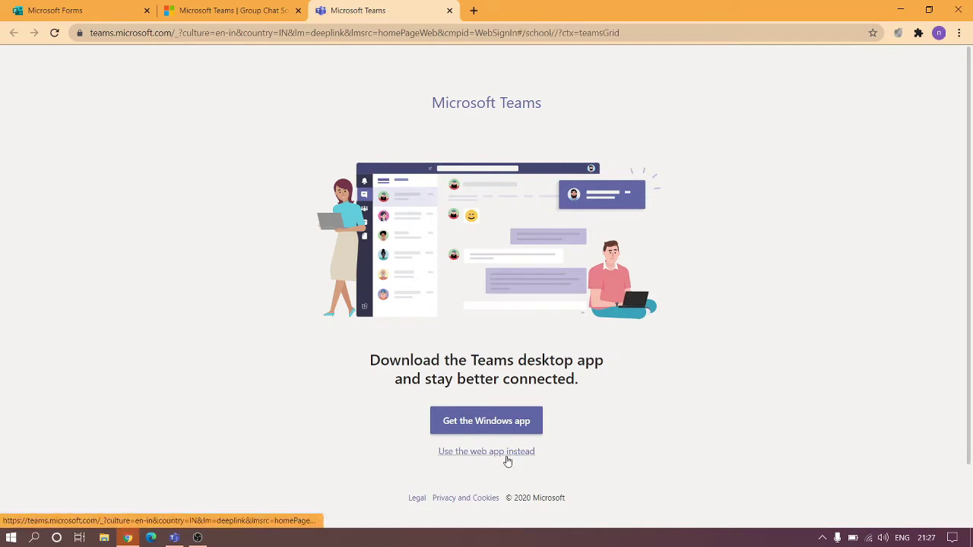
left_click(113, 7)
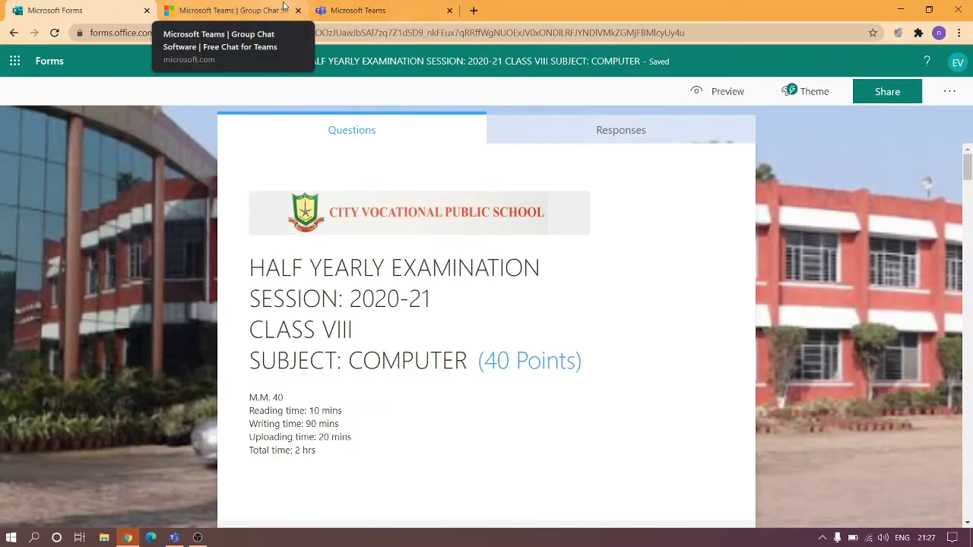
left_click(397, 6)
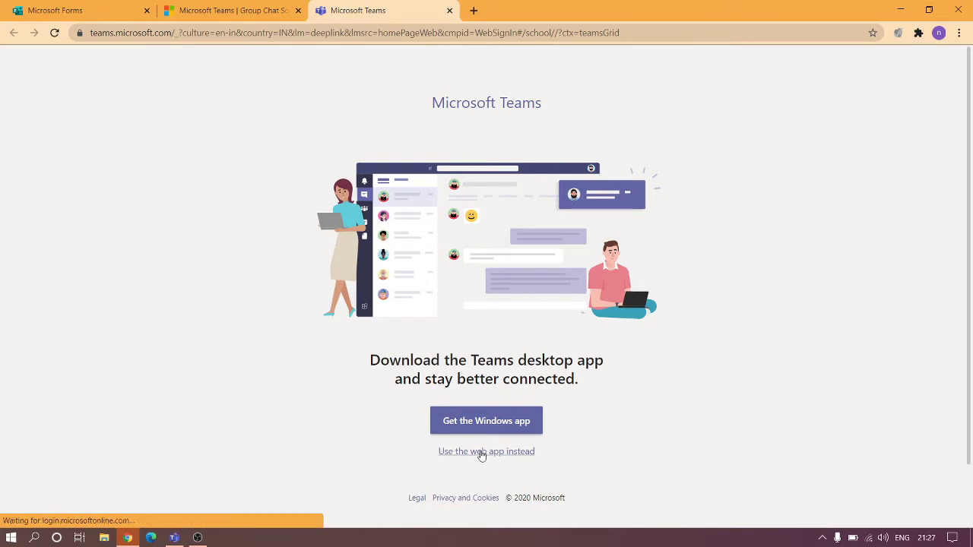
left_click(481, 452)
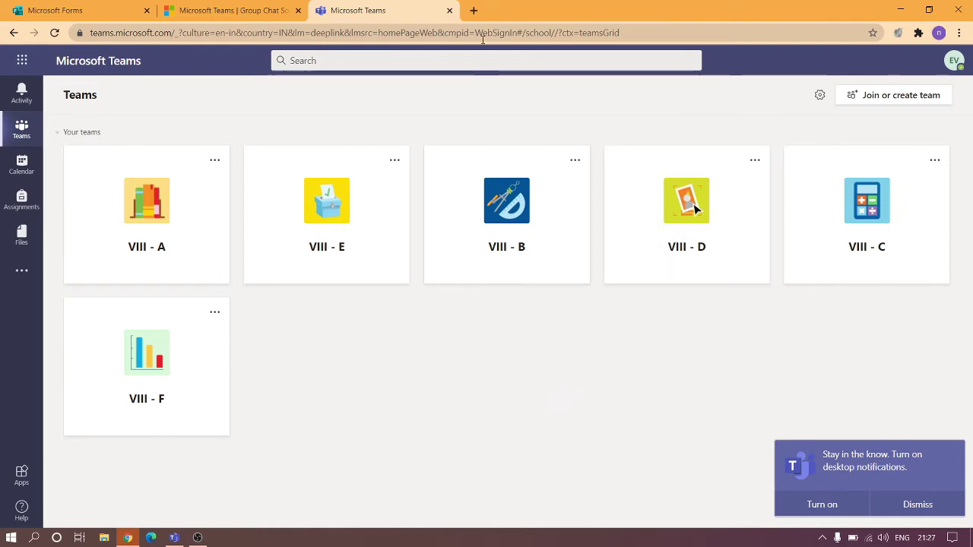
Glance at the exam quiz in Forms, then open the VIII - A team in Teams.
left_click(80, 5)
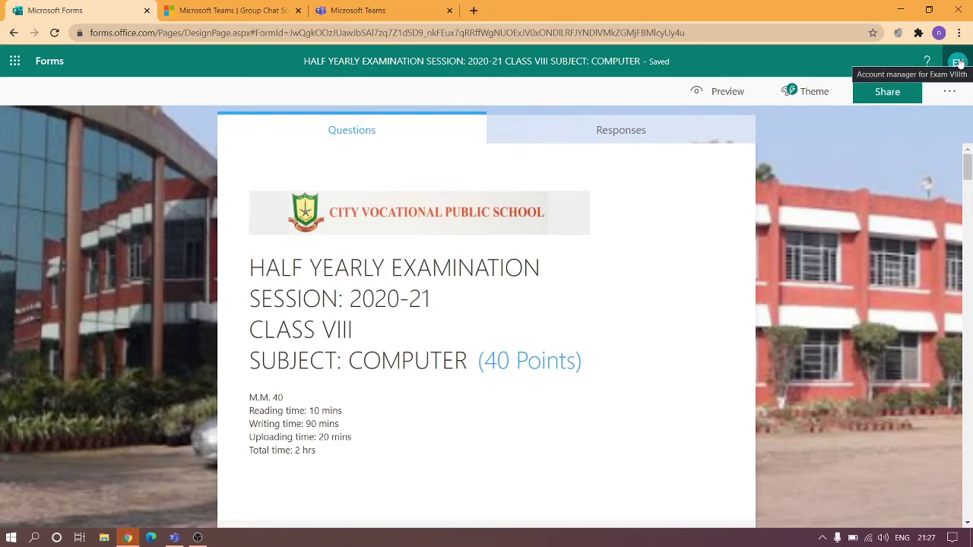
left_click(357, 9)
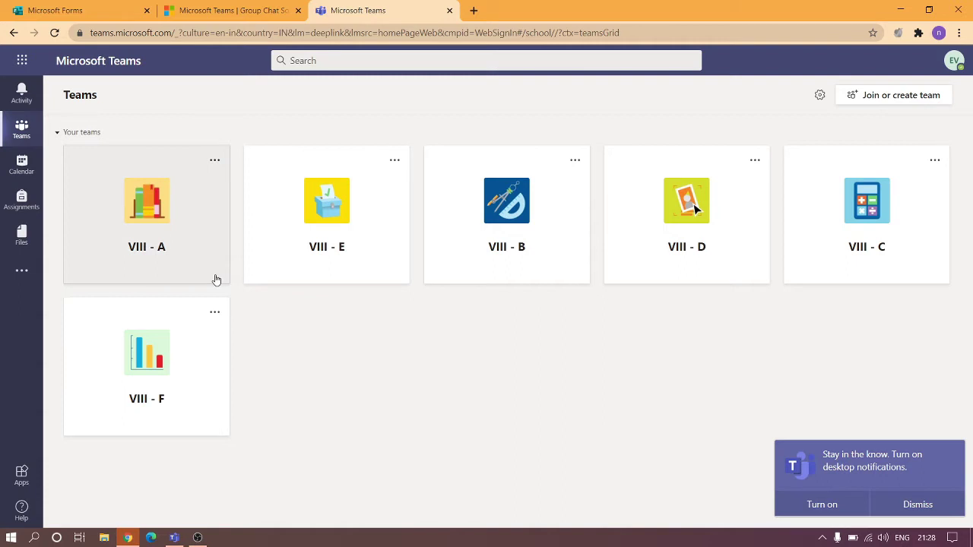
left_click(178, 263)
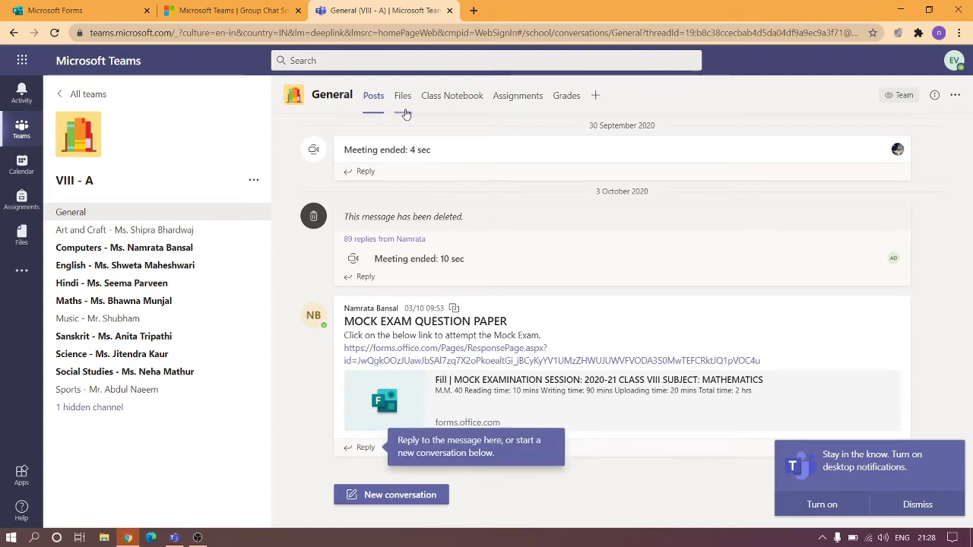
Create a new Quiz assignment from the VIII - A Assignments tab.
left_click(534, 105)
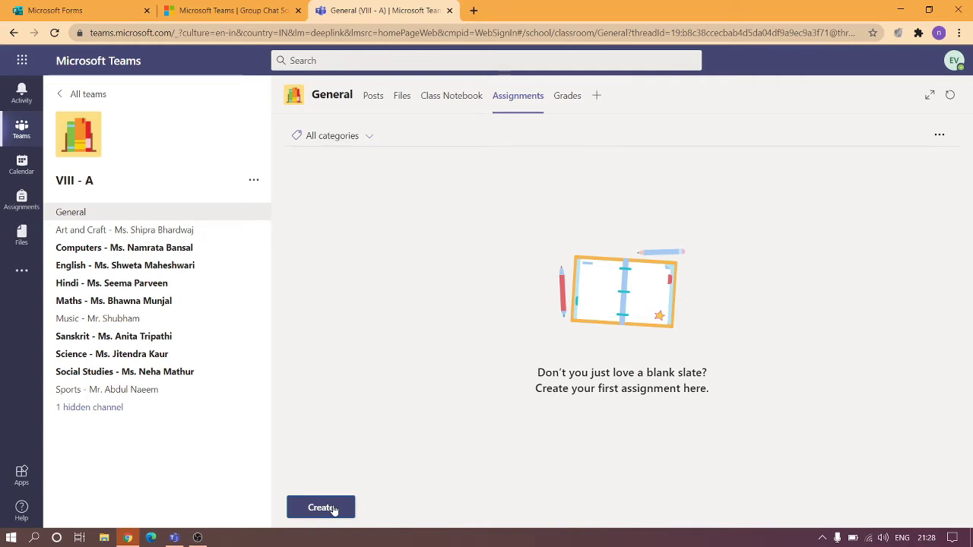
left_click(333, 511)
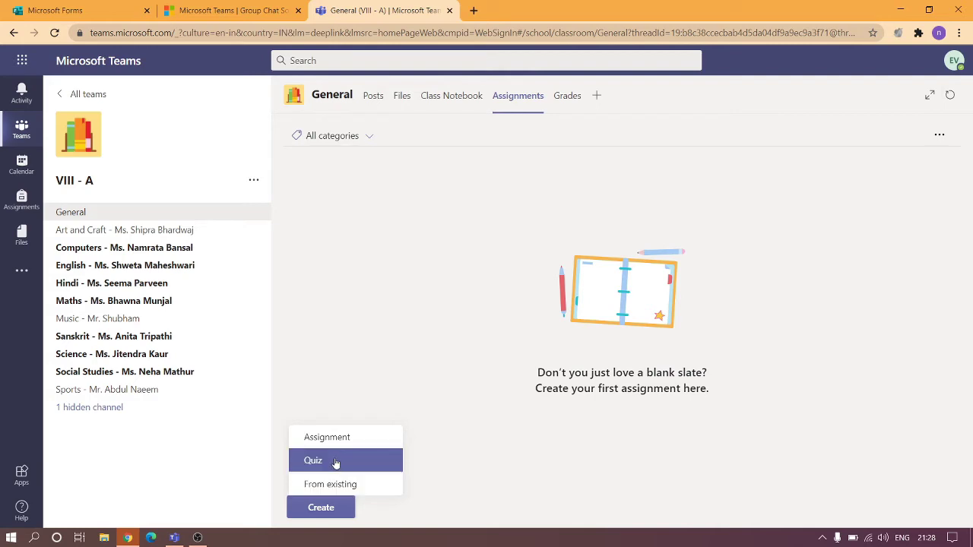
left_click(336, 462)
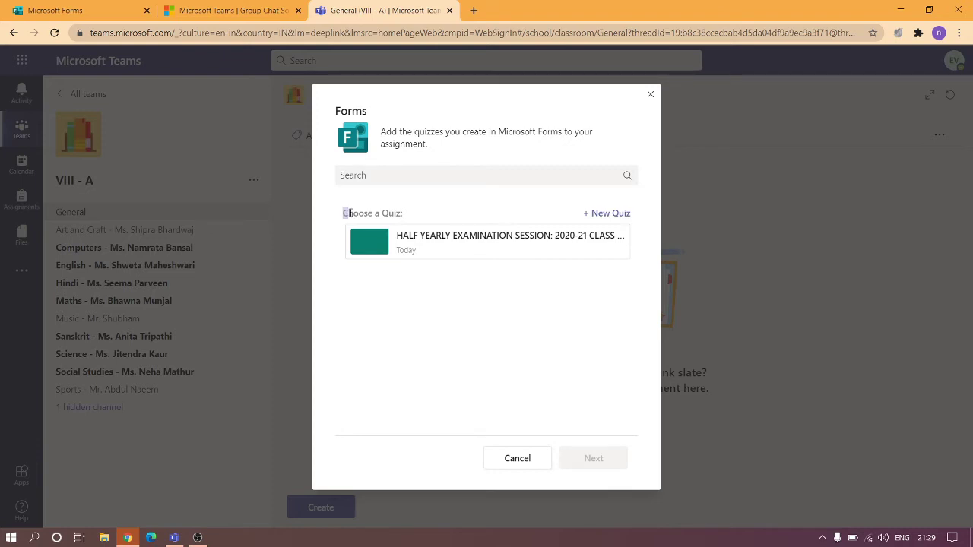
left_click_drag(345, 213, 404, 220)
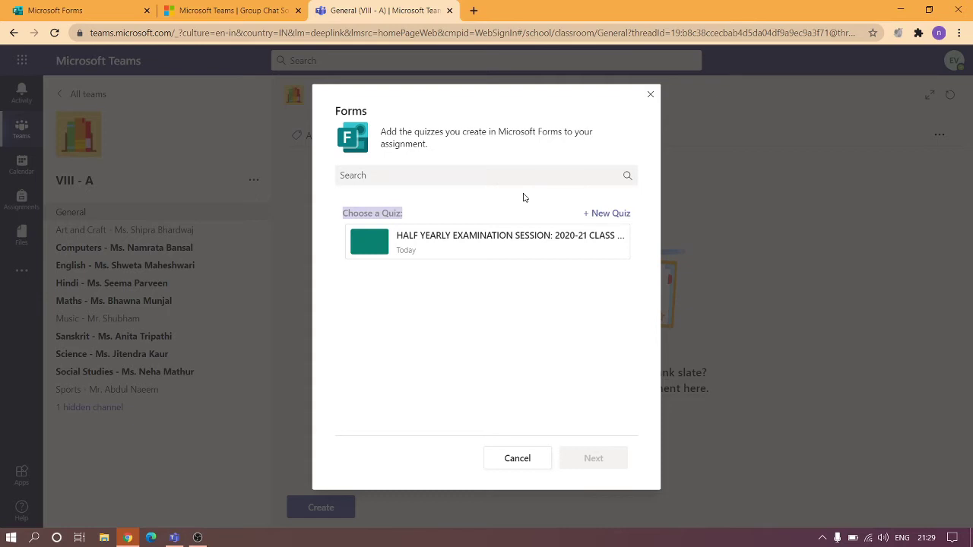
left_click(458, 197)
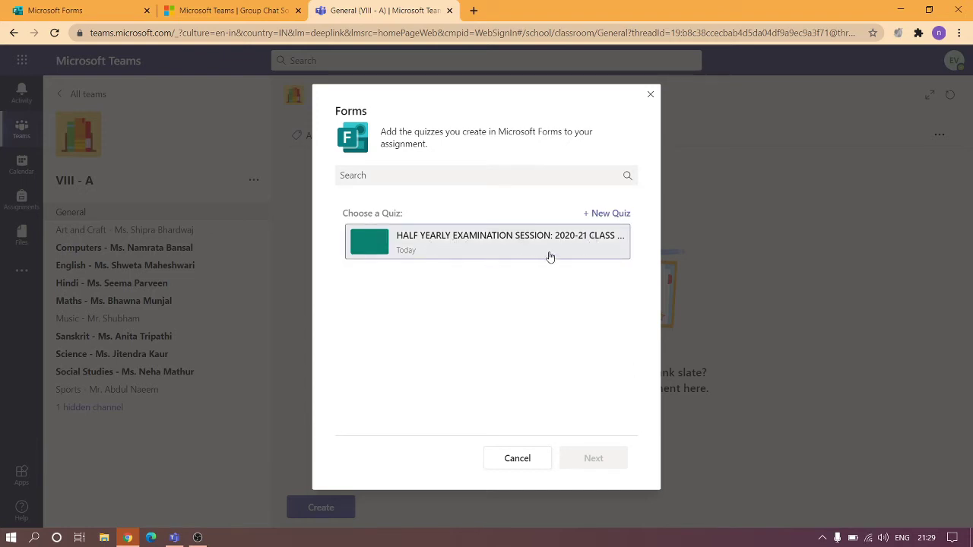
Return the Forms tab to My forms, then go back to the Teams quiz picker.
left_click(72, 6)
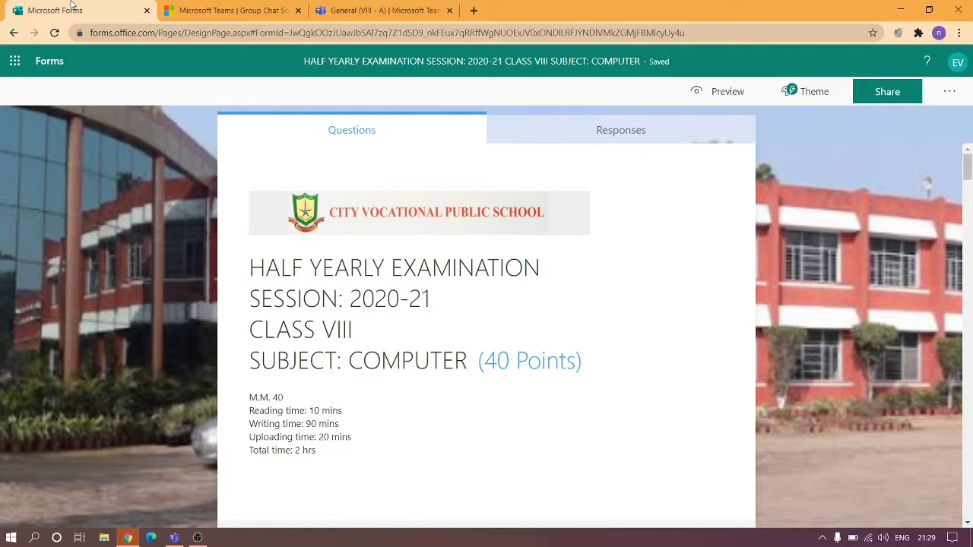
left_click(47, 62)
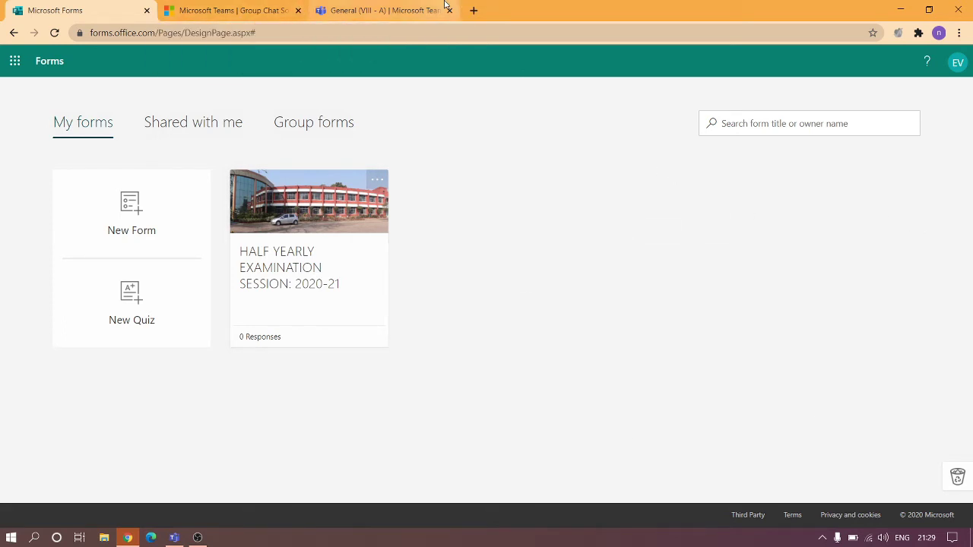
left_click(344, 8)
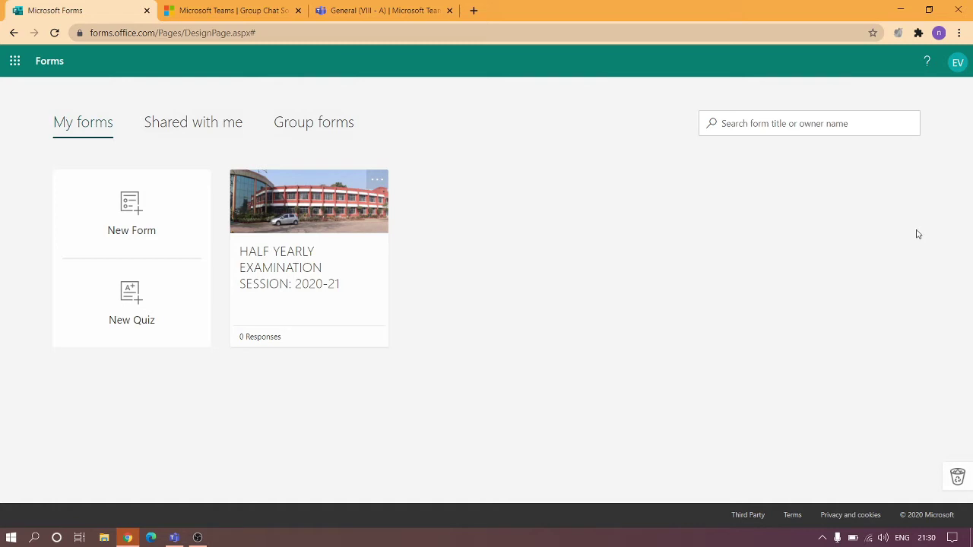
left_click(331, 10)
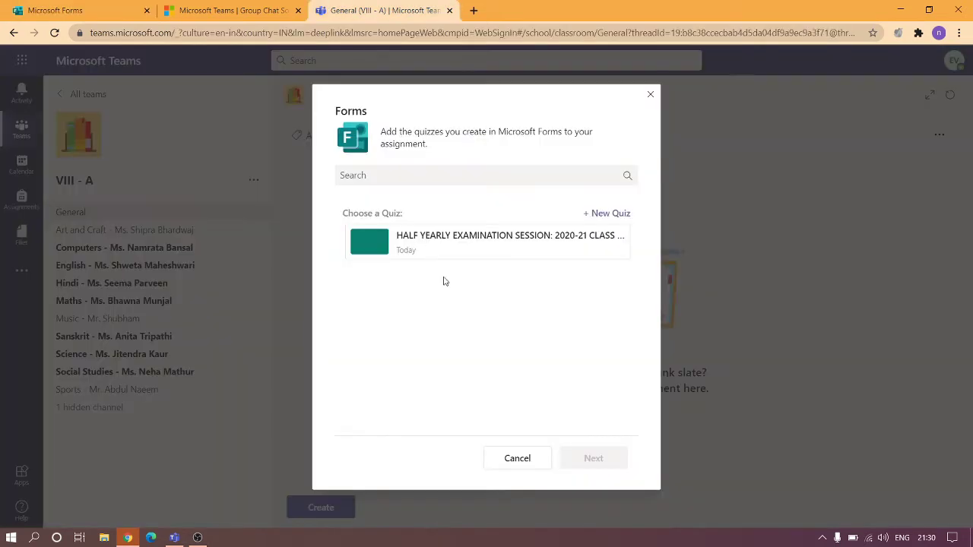
Pick the HALF YEARLY EXAMINATION SESSION: 2020-21 CLASS quiz and continue with it.
left_click(451, 242)
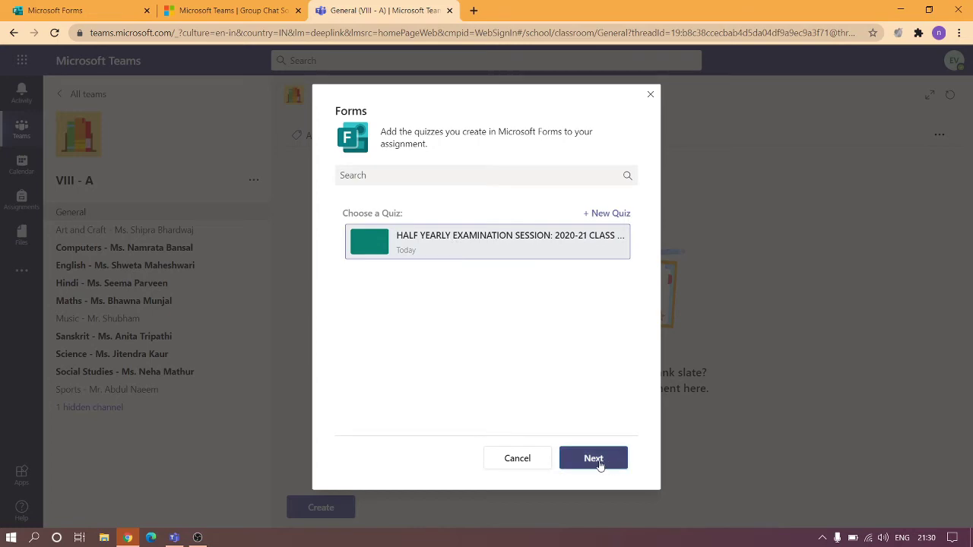
left_click(599, 462)
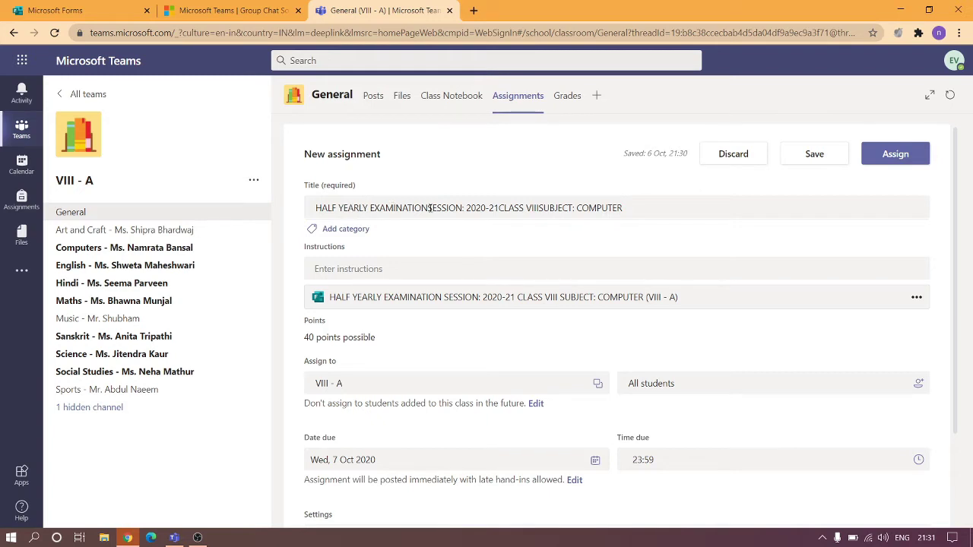
Insert the missing spaces before SESSION, CLASS and SUBJECT in the assignment title.
left_click(429, 208)
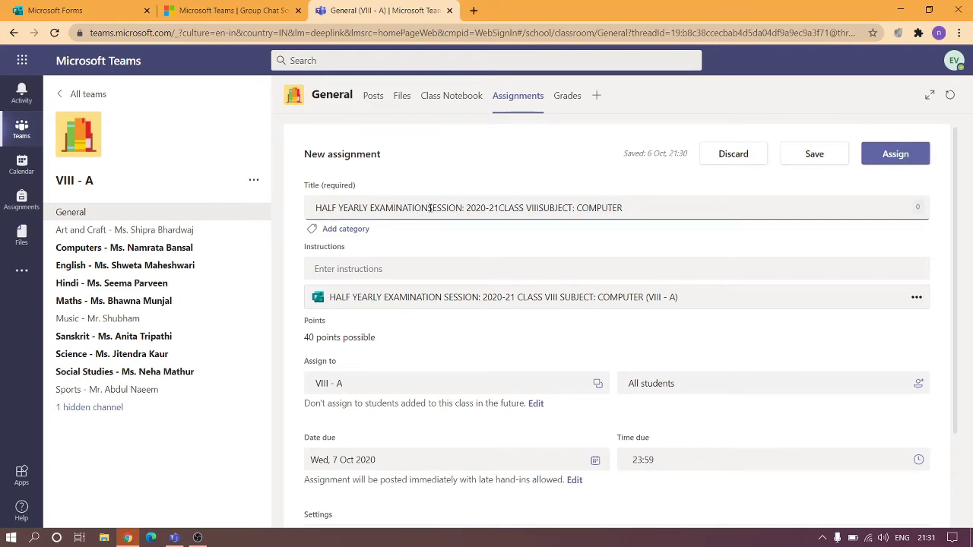
left_click(501, 208)
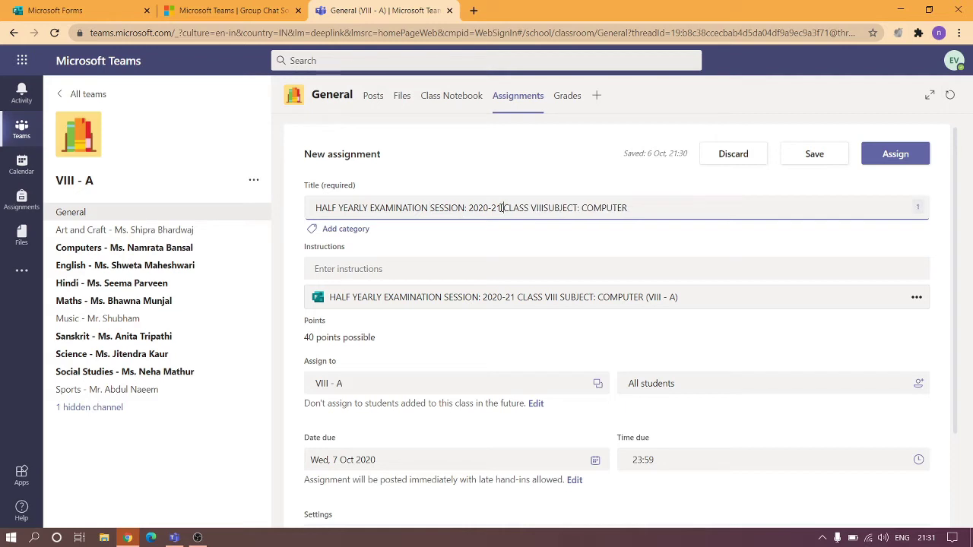
left_click(544, 208)
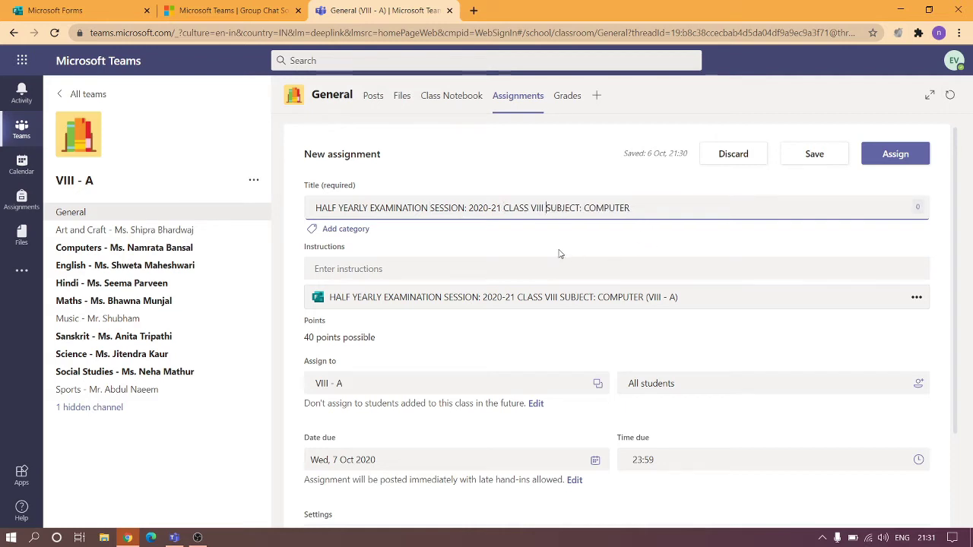
left_click(537, 241)
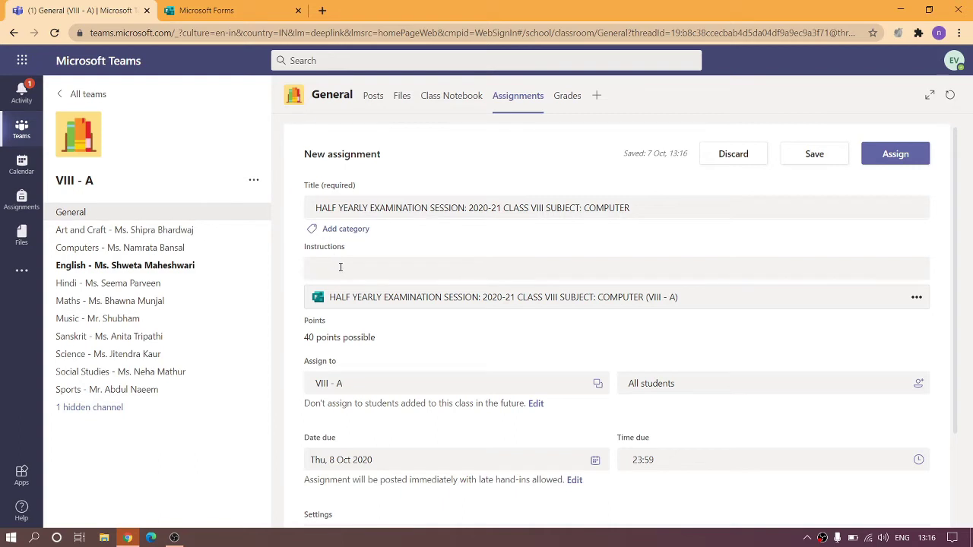
Paste bulleted exam instructions (Max. Marks 40, 2 hrs, timings, upload rules), then preview the quiz.
left_click(341, 267)
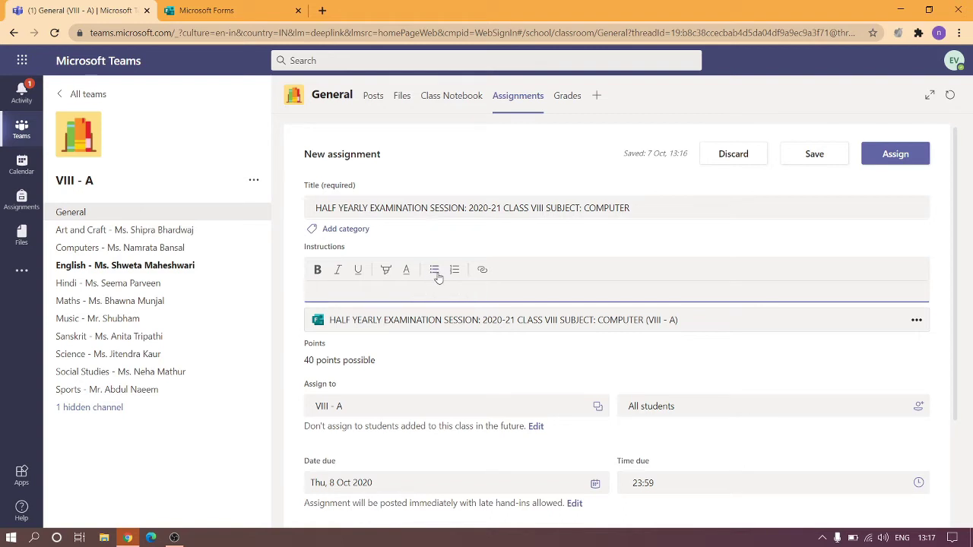
left_click(436, 273)
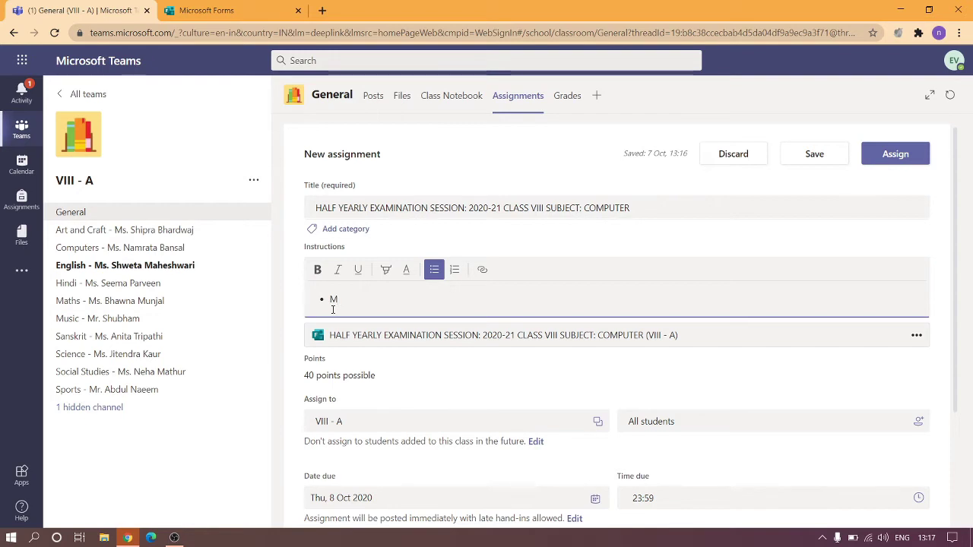
type("Max. Marks: 40 Max. Time: 2 hrs Reading Time: 10 mins Writing Time: 90 mins Uploading Time: 20 mins Write your NAME, SR-No., PAGE No., CLASS and SECTION on the top of your answer sheet. Upload your answer sheet in the form of multiple images or a PDF file.")
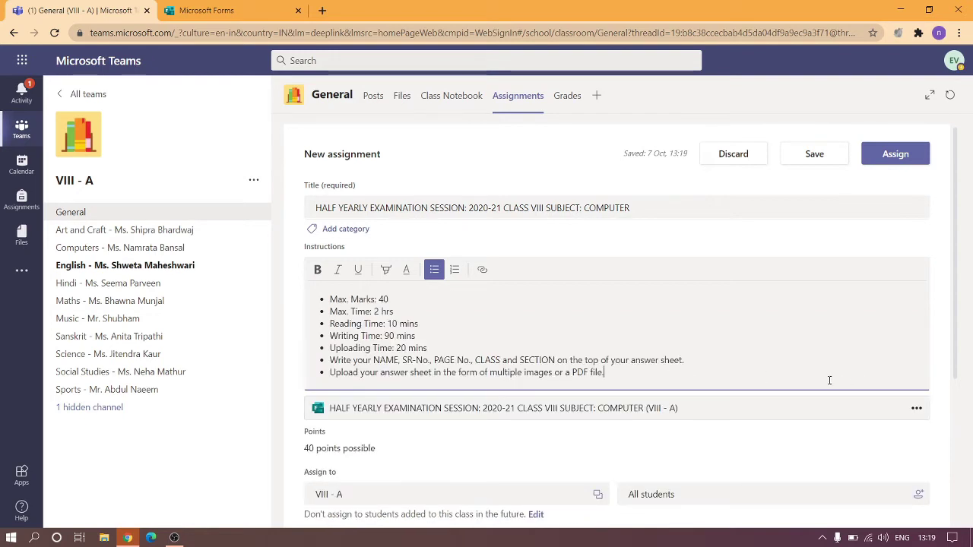
left_click(942, 382)
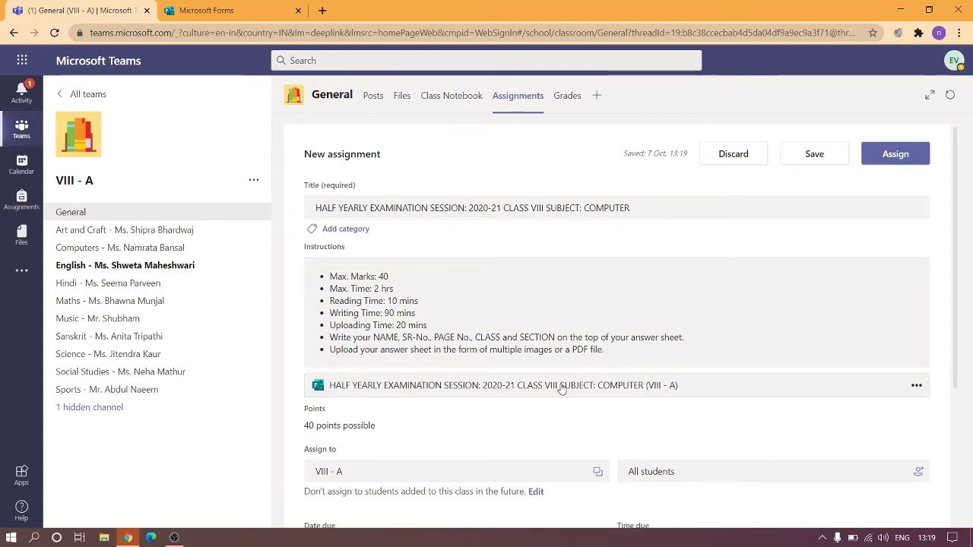
left_click(561, 387)
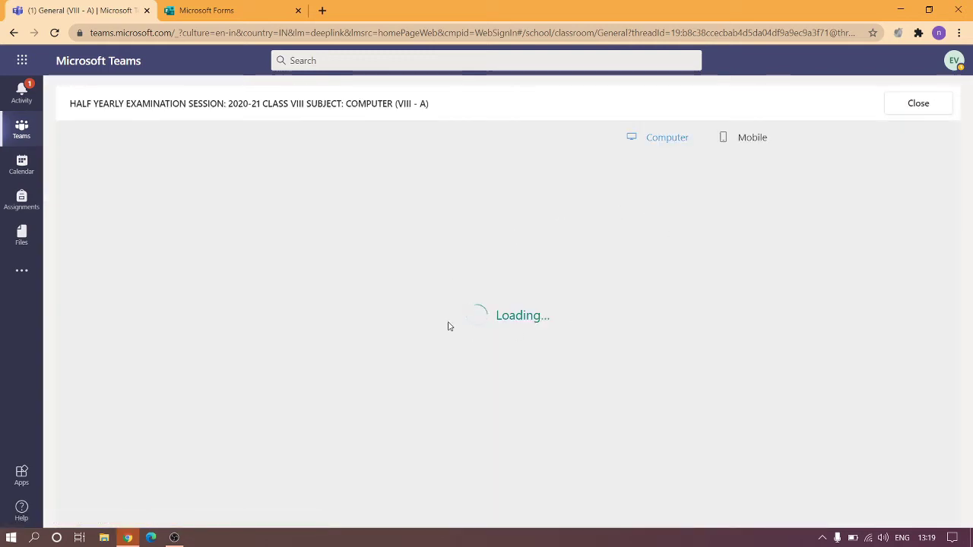
Look over the attached quiz's Student Details questions, then close the preview.
scroll(543, 395, "down", 1)
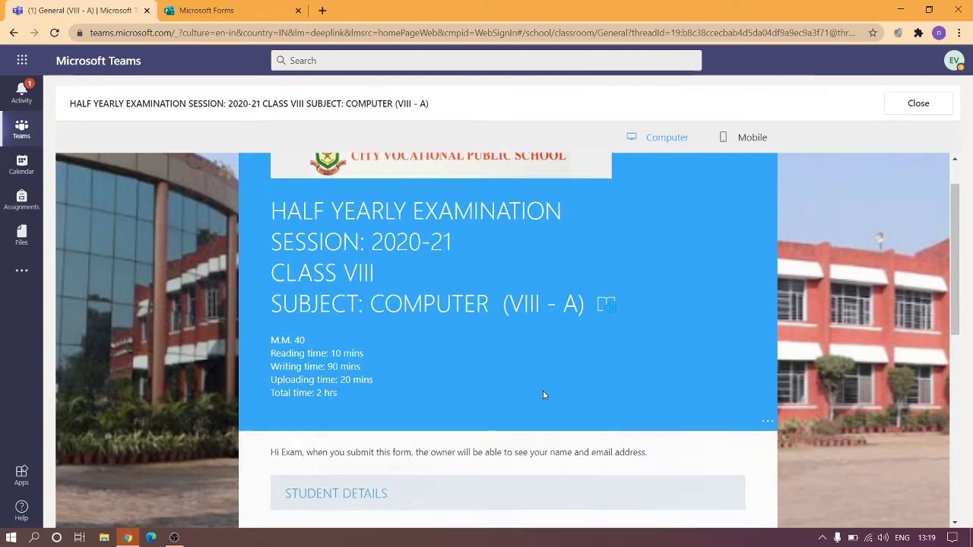
scroll(543, 394, "down", 6)
scroll(543, 395, "up", 3)
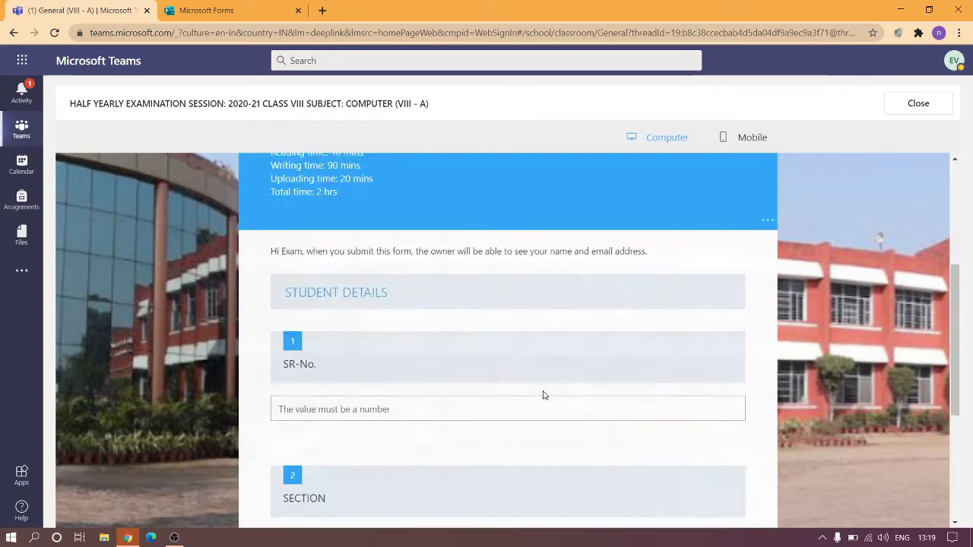
scroll(542, 395, "up", 5)
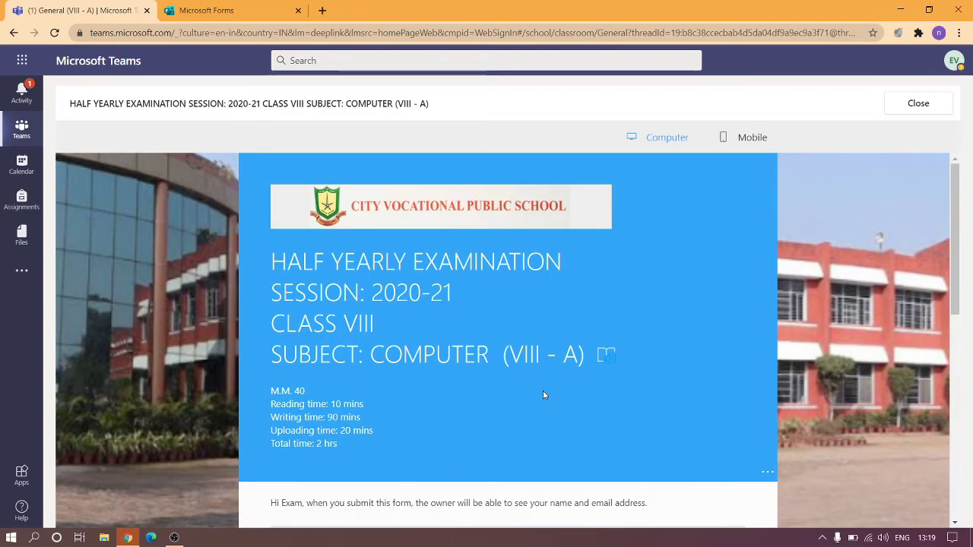
left_click(918, 103)
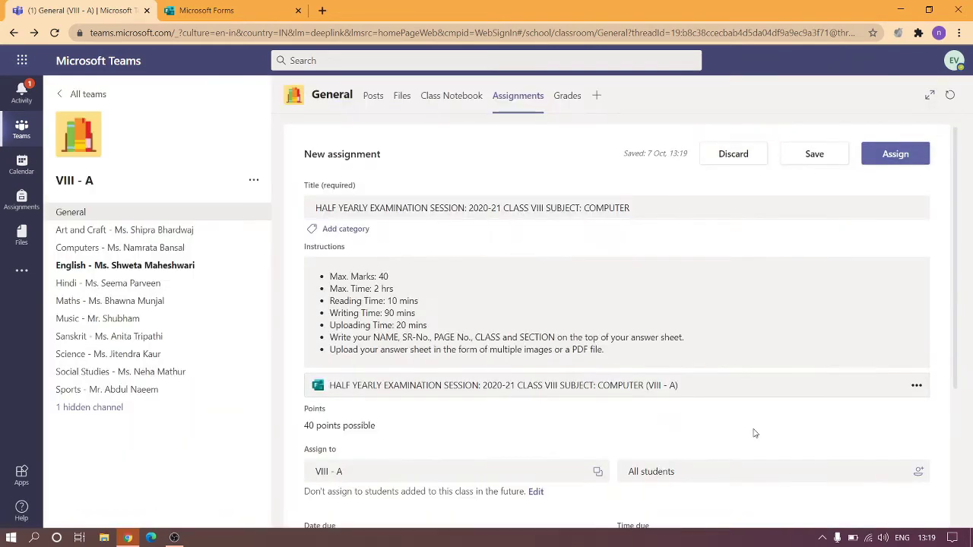
scroll(755, 434, "down", 1)
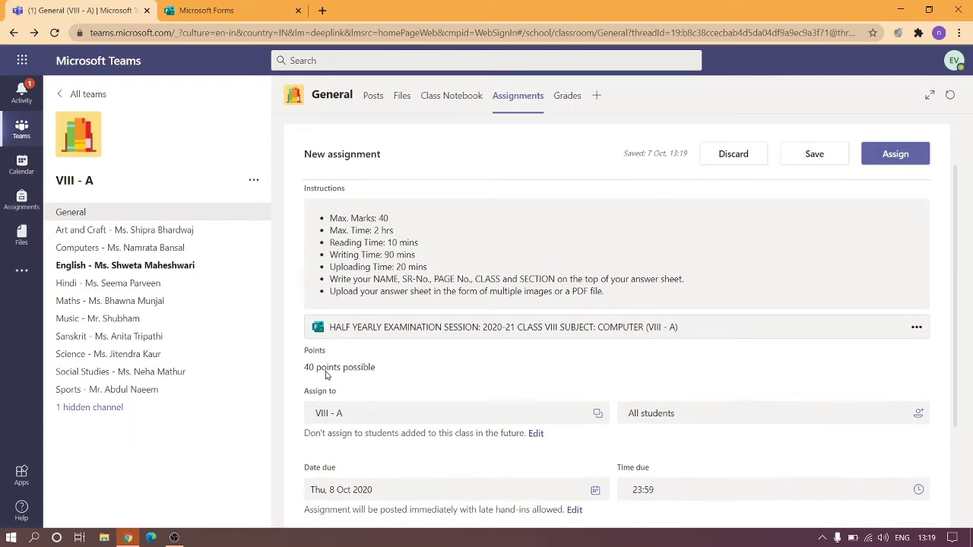
scroll(327, 365, "down", 1)
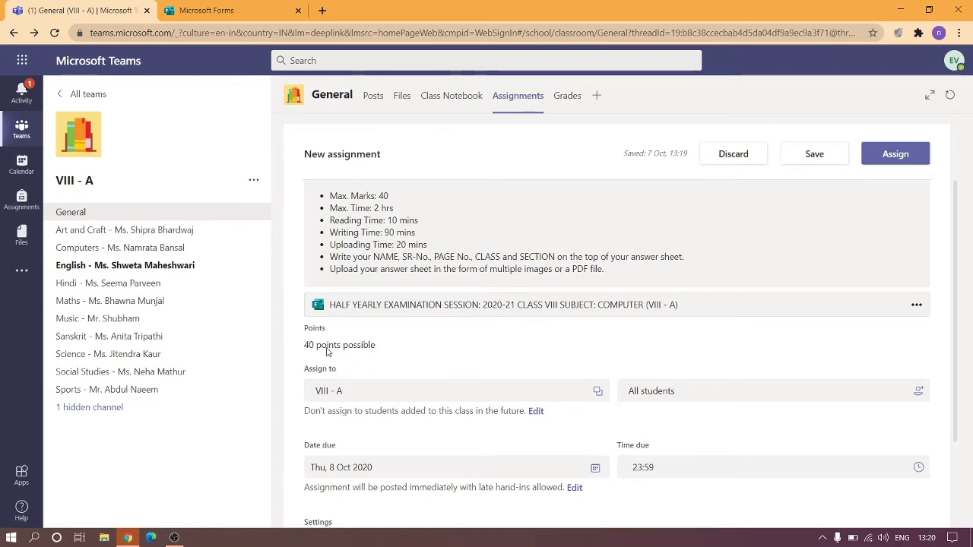
scroll(408, 361, "down", 1)
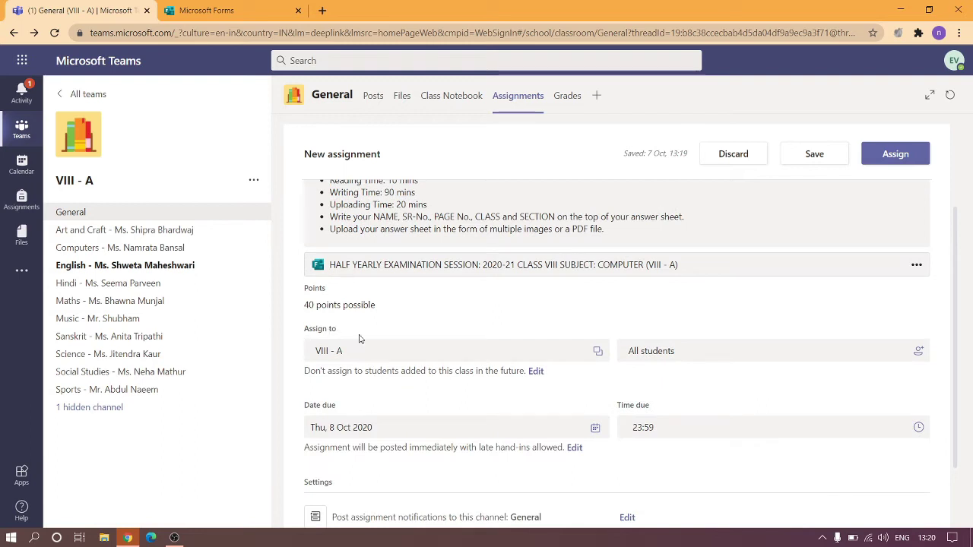
scroll(427, 351, "down", 1)
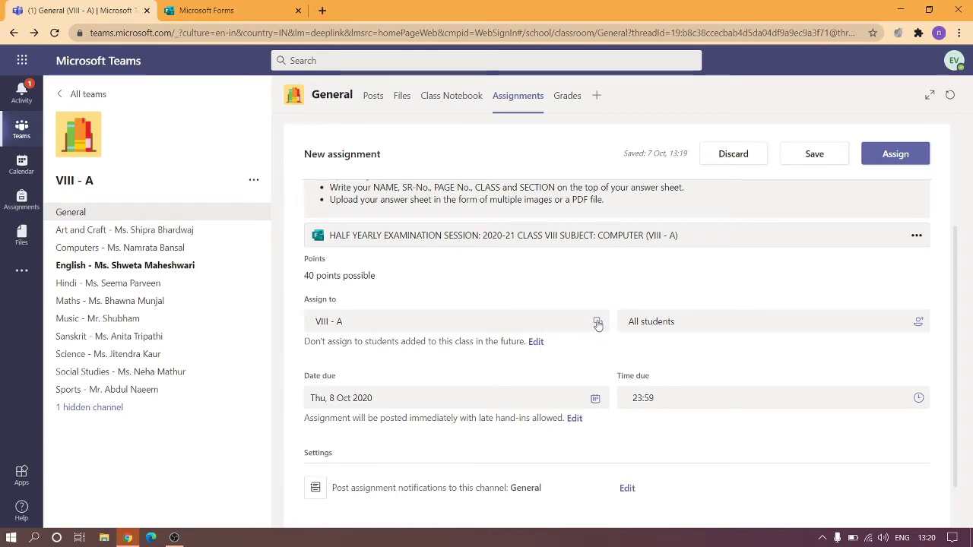
Add classes VIII - B, VIII - C, VIII - D, VIII - E and VIII - F to the assignment.
left_click(598, 323)
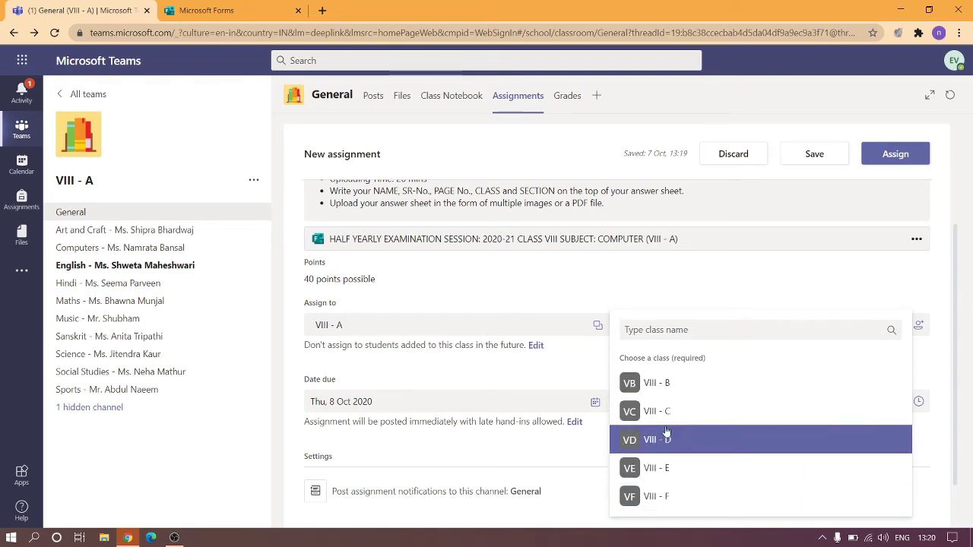
left_click(670, 391)
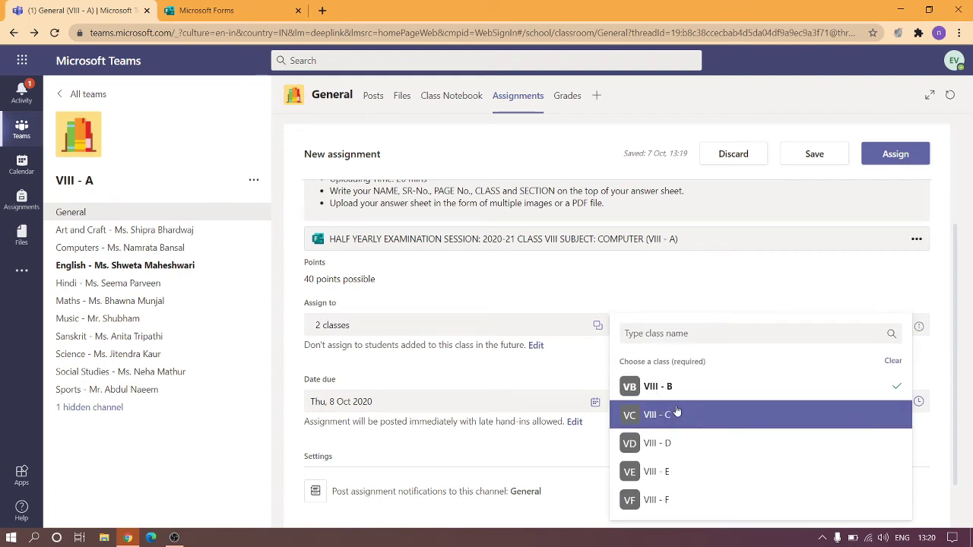
left_click(678, 414)
left_click(683, 445)
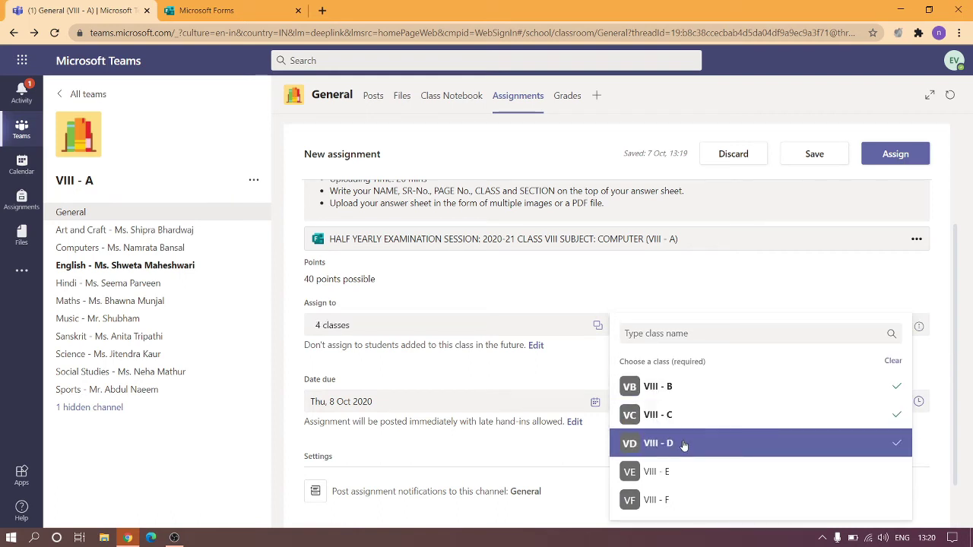
left_click(676, 473)
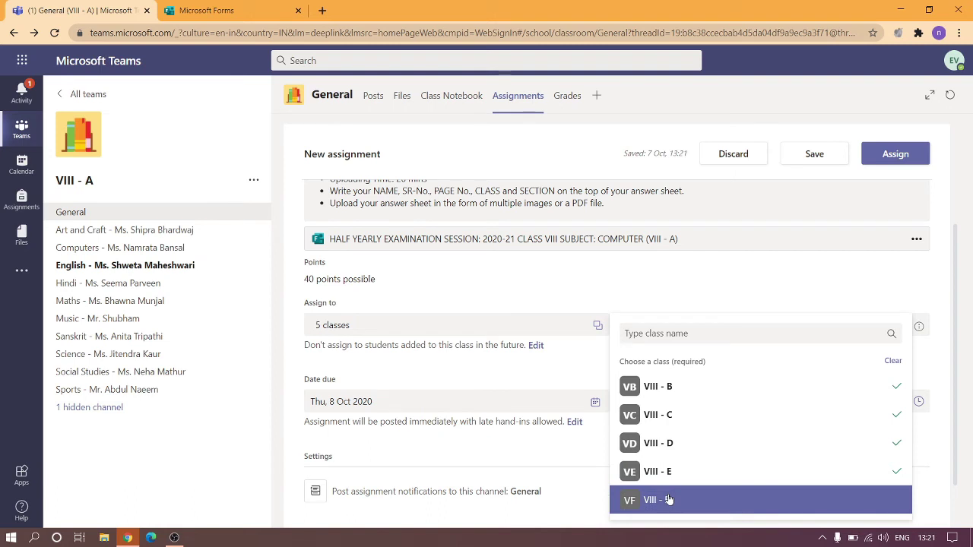
left_click(669, 499)
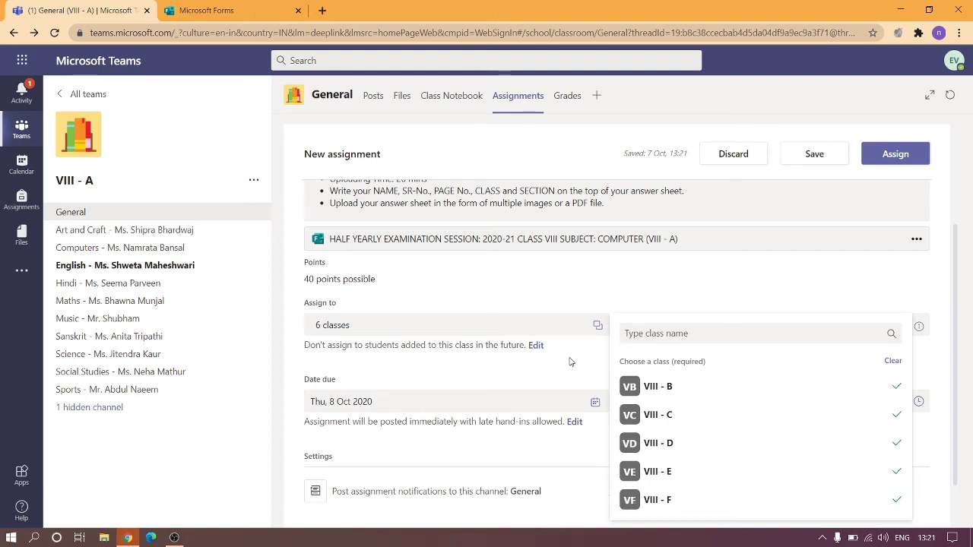
left_click(570, 362)
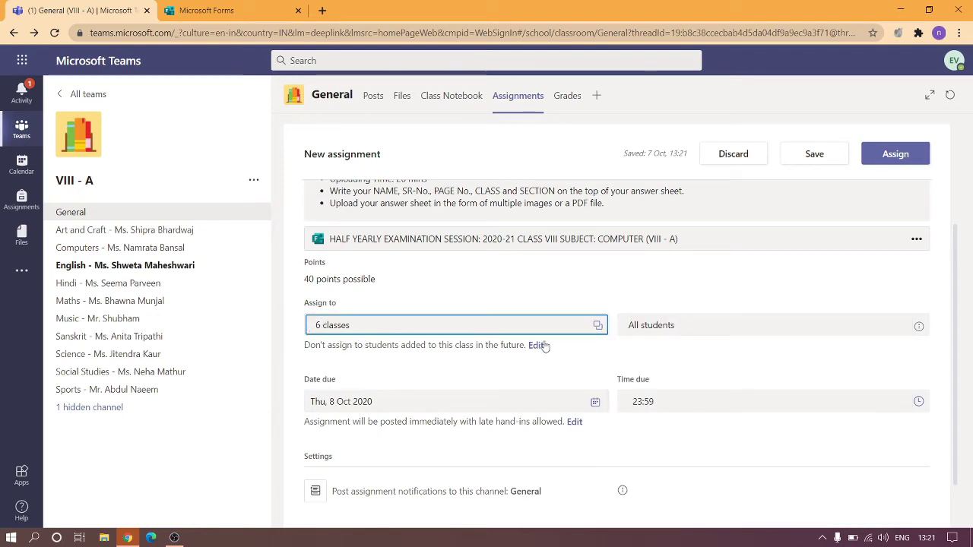
left_click(629, 360)
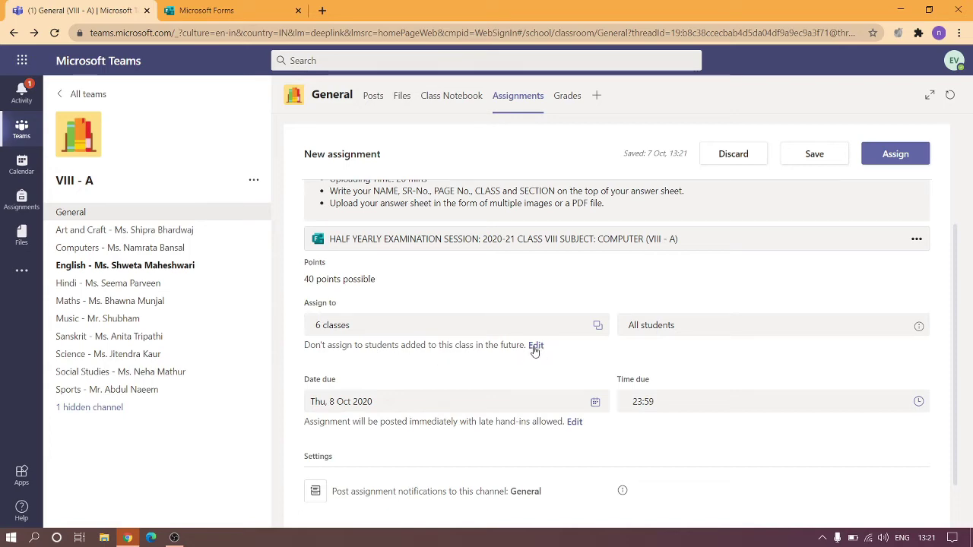
left_click(535, 346)
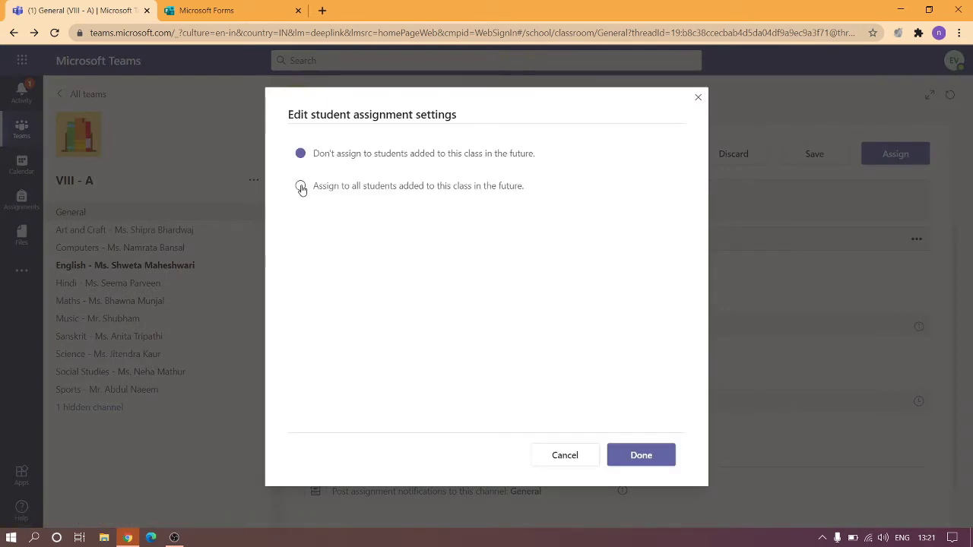
Choose 'Assign to all students added to this class in the future' and confirm with Done.
left_click(301, 187)
left_click(666, 457)
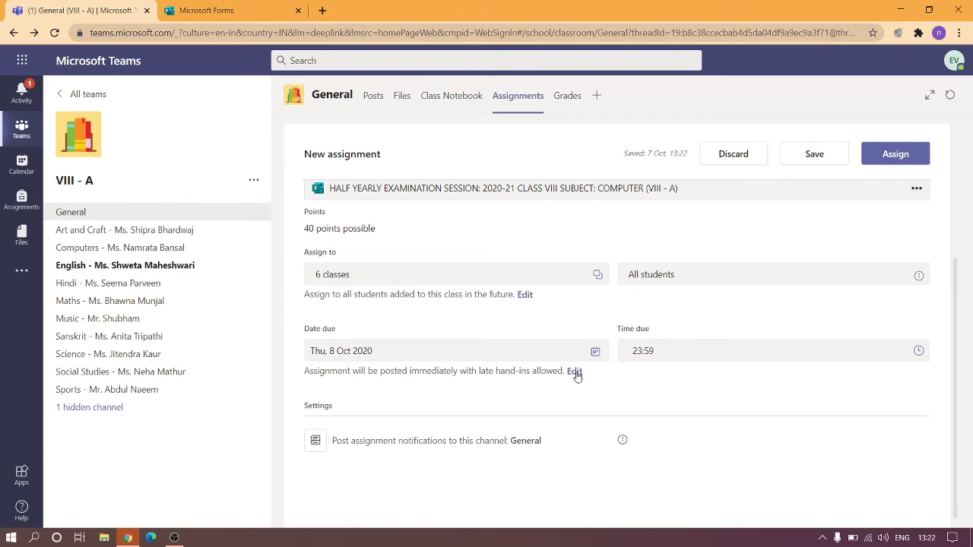
Schedule the assignment to post on Mon, 12 Oct 2020 at 9:50 am.
left_click(575, 373)
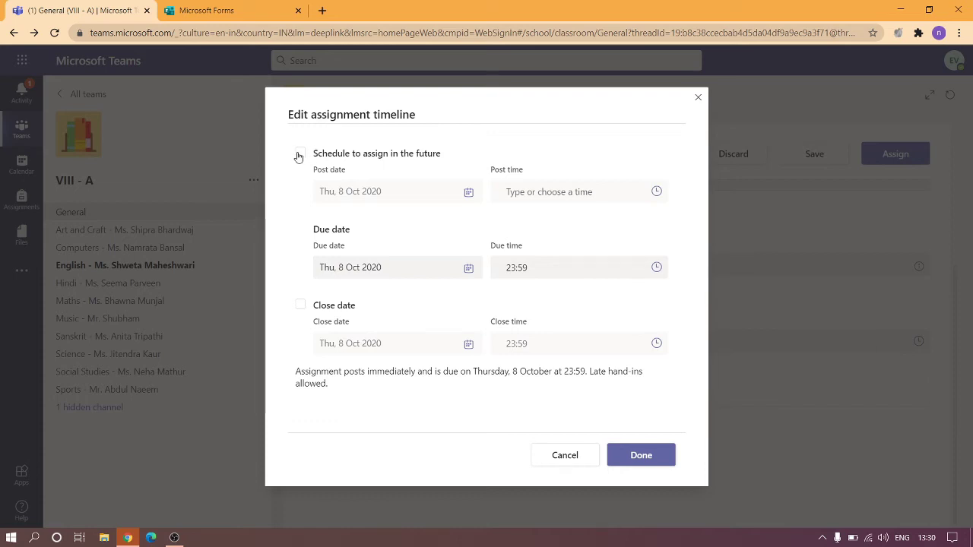
left_click(300, 154)
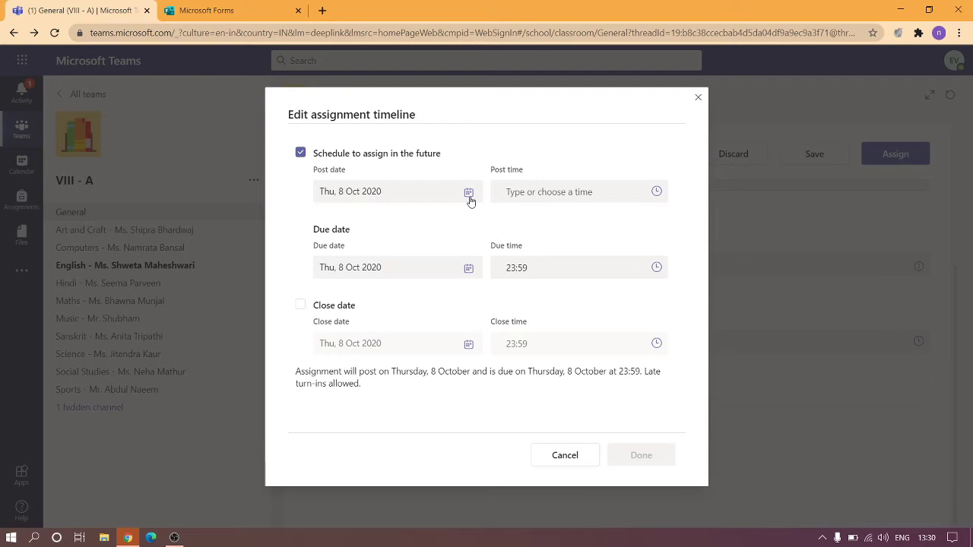
left_click(468, 193)
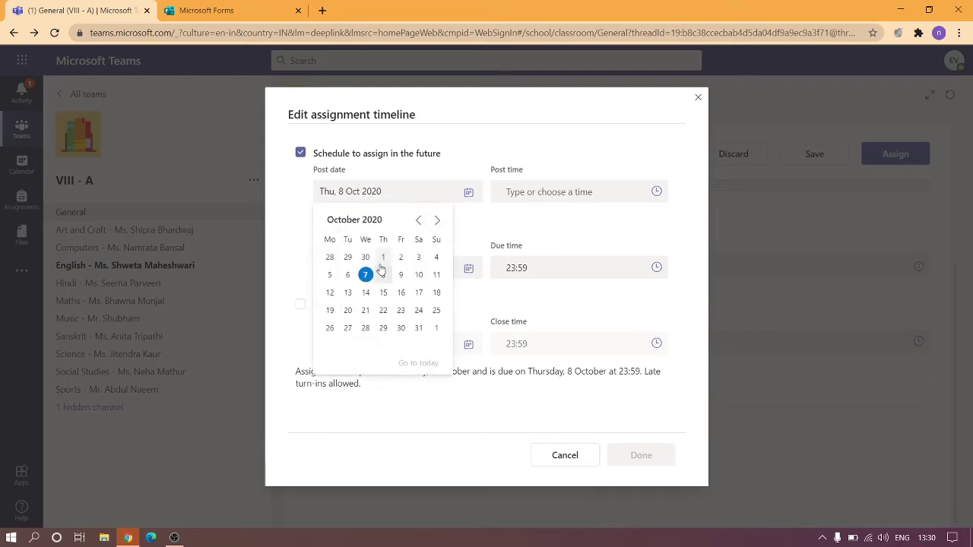
left_click(330, 294)
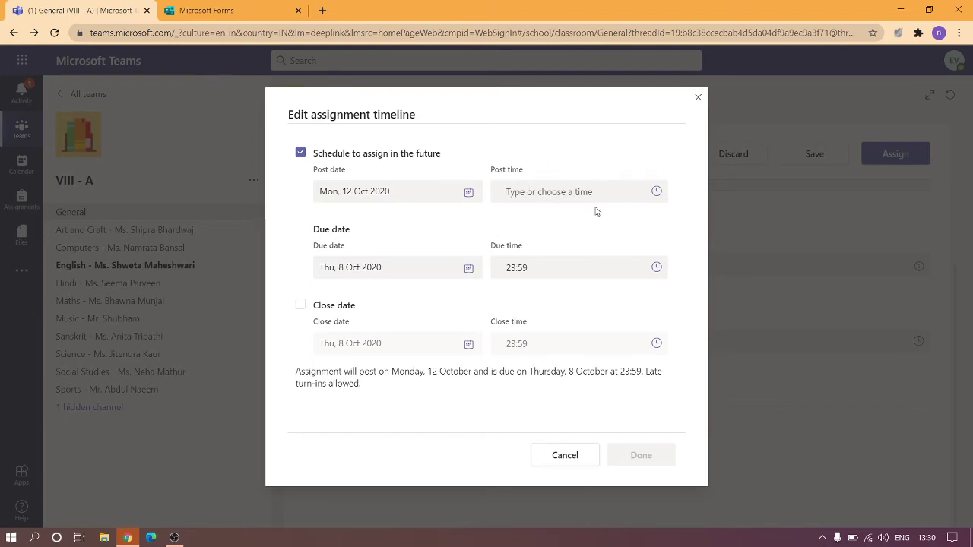
type("9:50 am")
left_click(393, 236)
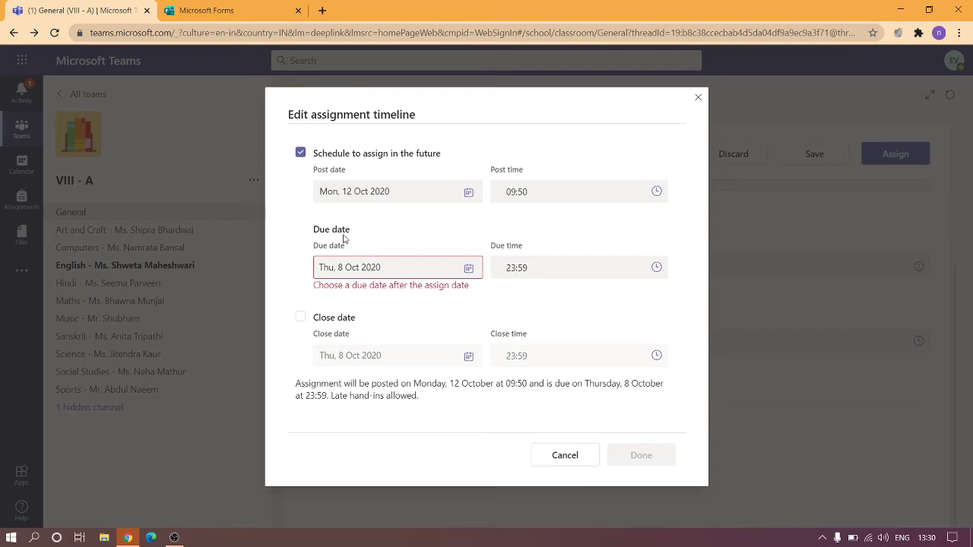
Set the due date to 12 Oct 2020 at 12:10pm and tick a matching close date.
left_click(469, 269)
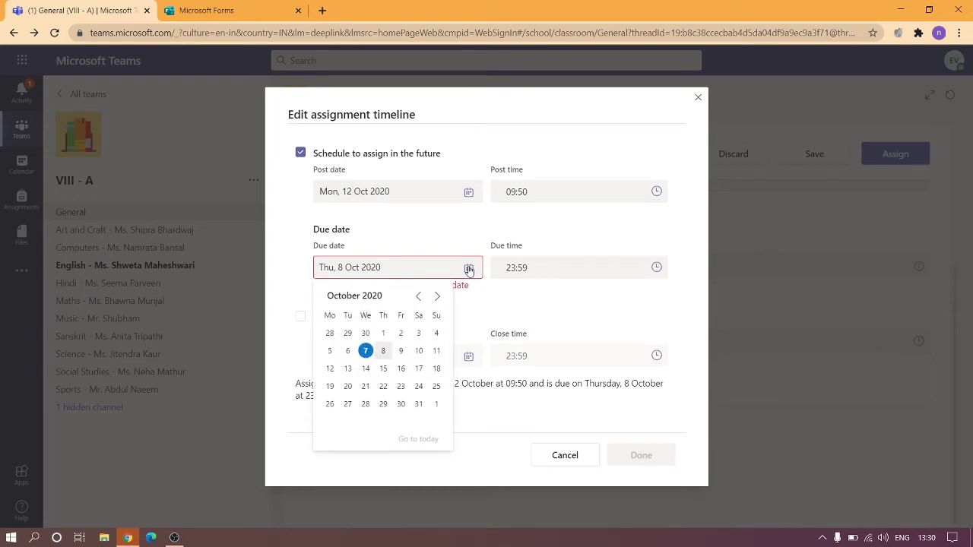
left_click(330, 369)
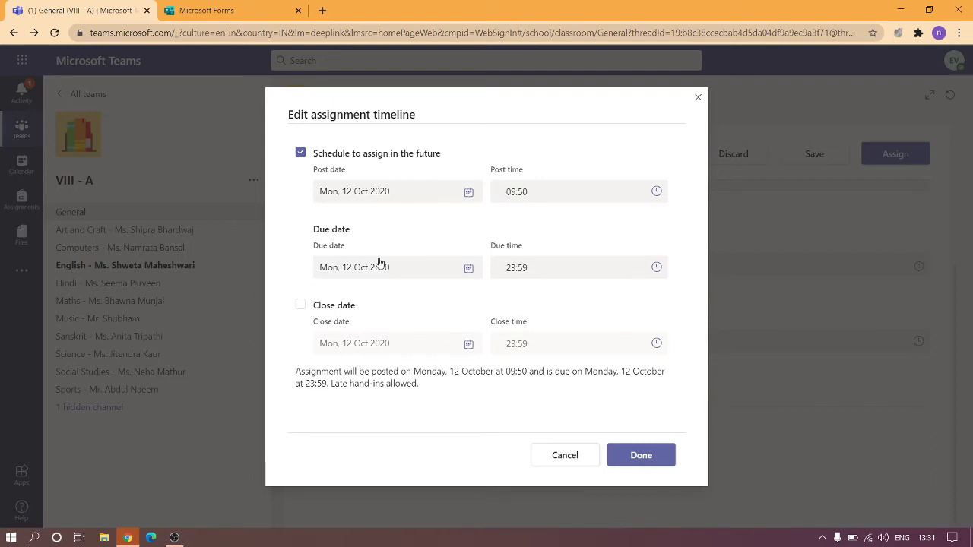
left_click(566, 266)
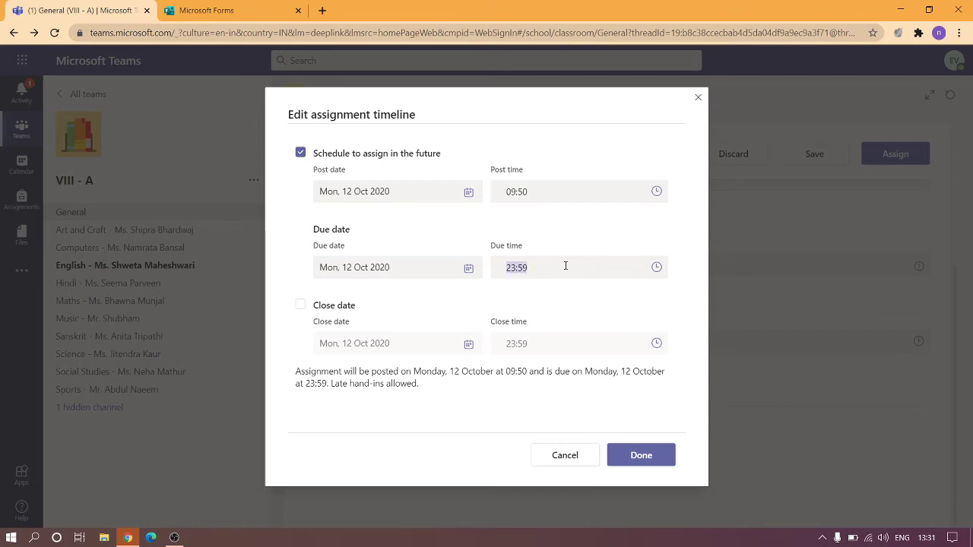
type("12:10")
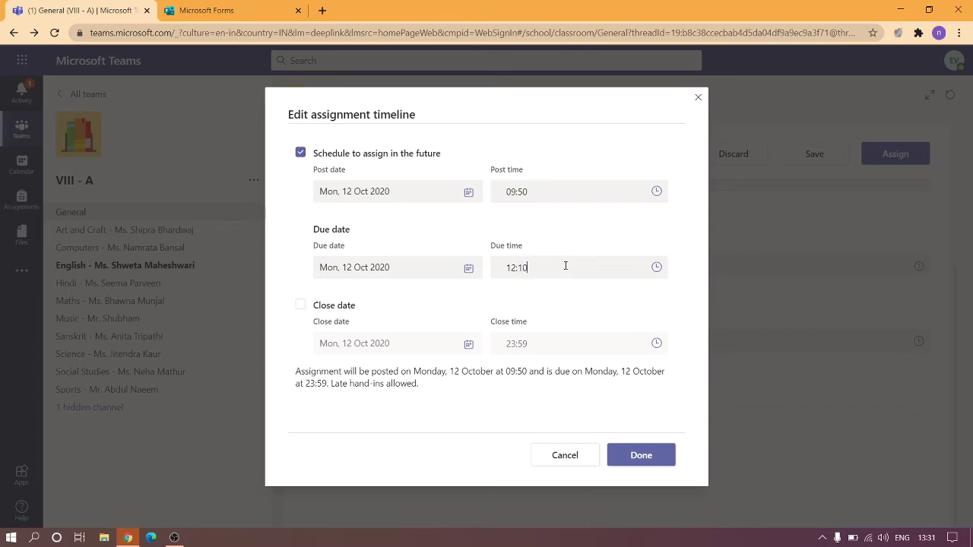
type("pm")
left_click(586, 298)
left_click(301, 305)
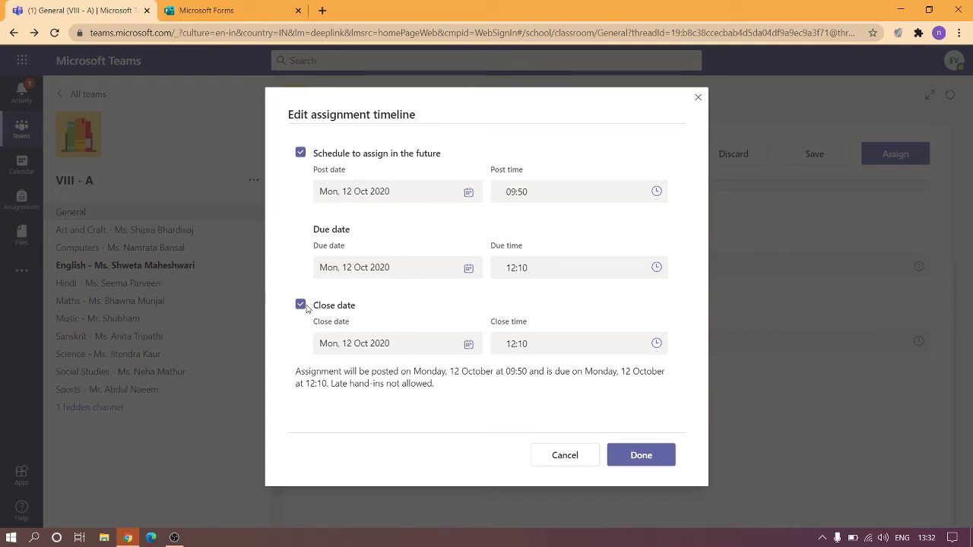
Untick the close date to allow late hand-ins, then switch to the Microsoft Forms tab.
left_click(303, 305)
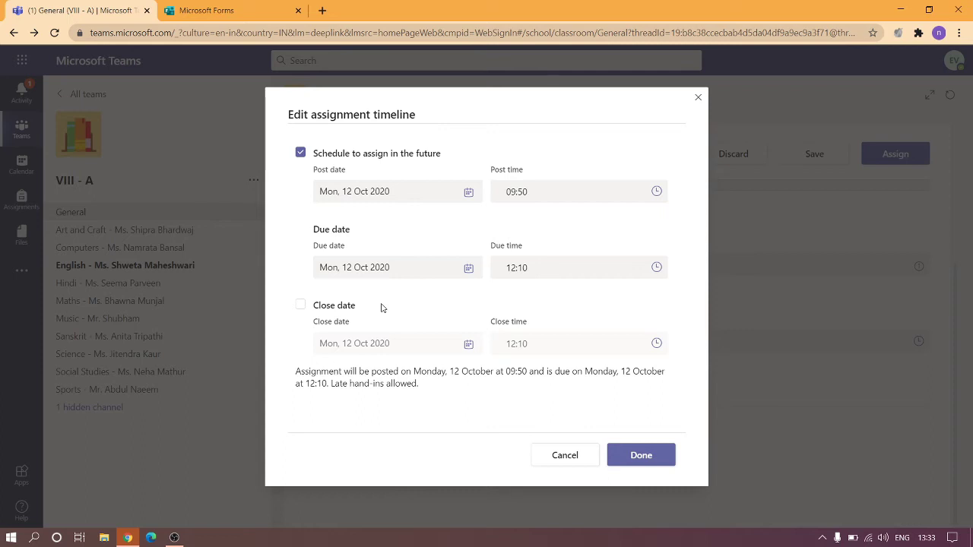
left_click(203, 8)
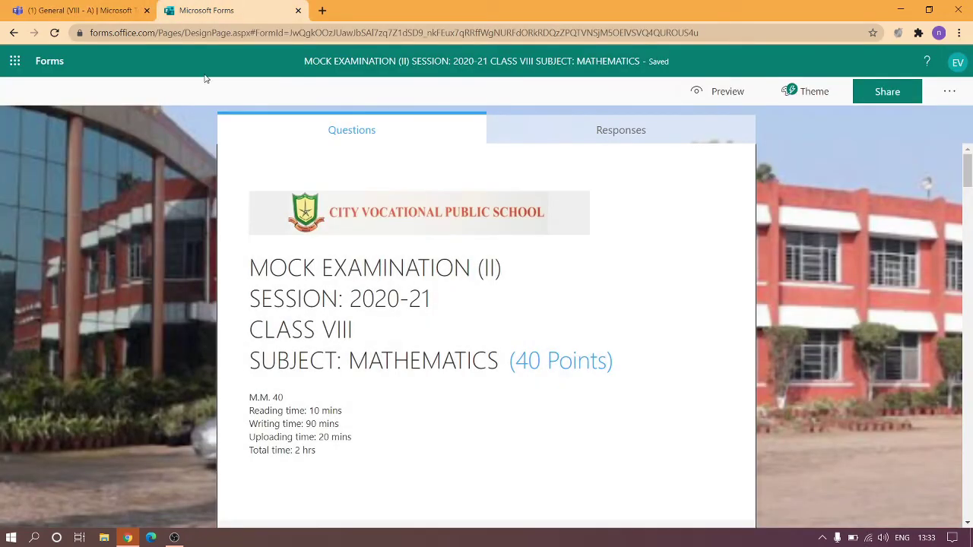
Go back to the 'General (VIII - A) | Microsoft Teams' tab showing the timeline dialog.
left_click(118, 7)
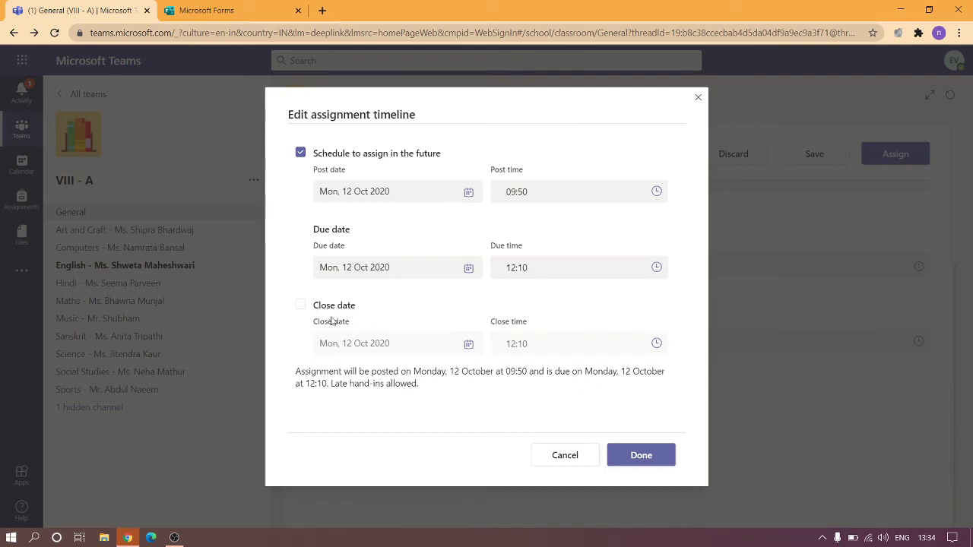
Keep the 12 Oct 2020 timeline, posting at 09:50 and due at 12:10, with no close date.
left_click(304, 306)
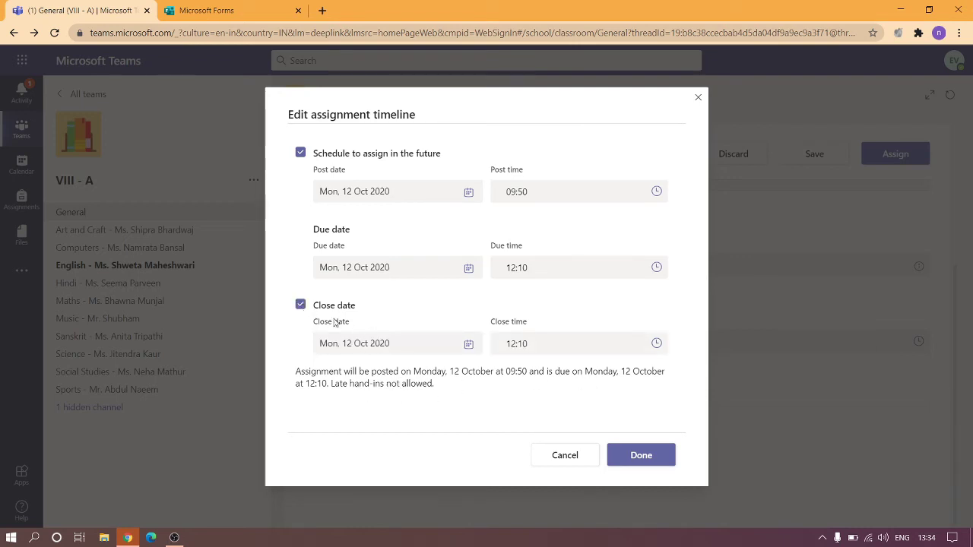
left_click(301, 306)
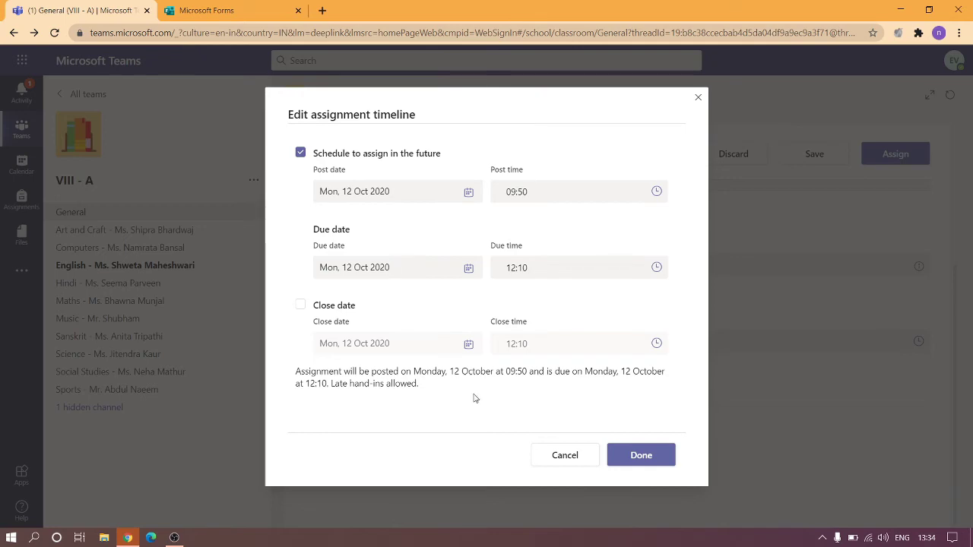
left_click(641, 456)
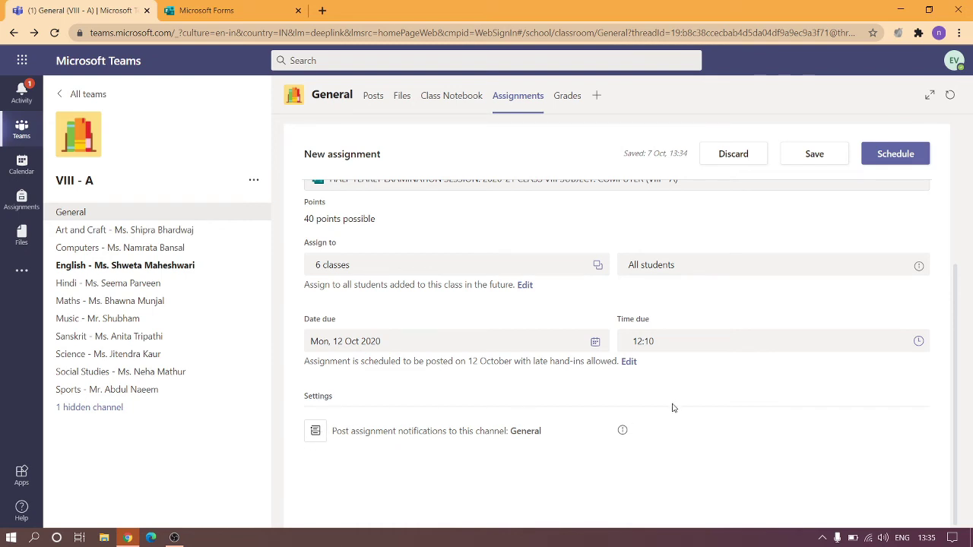
Scroll through the new assignment form to reach the Forms quiz list with MOCK EXAMINATION (II).
scroll(881, 177, "up", 3)
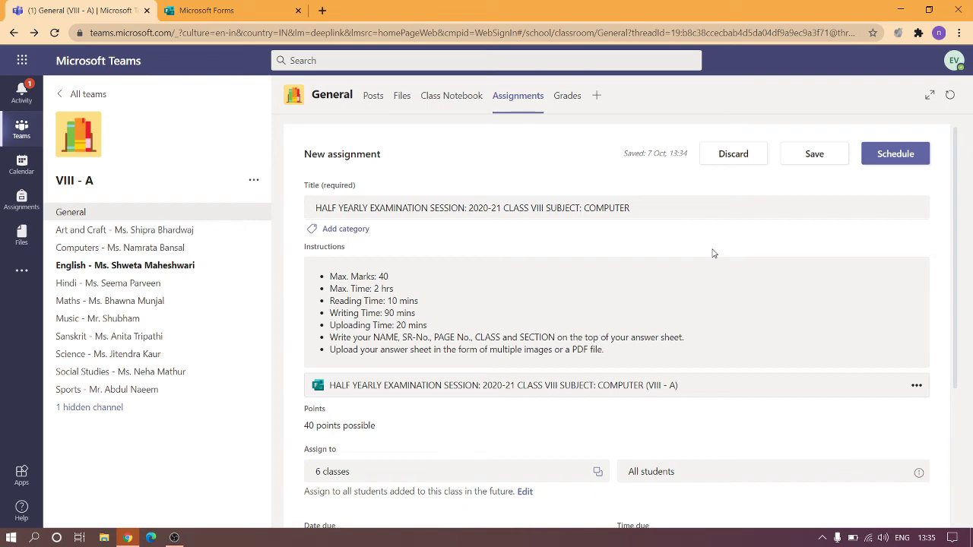
scroll(713, 253, "down", 3)
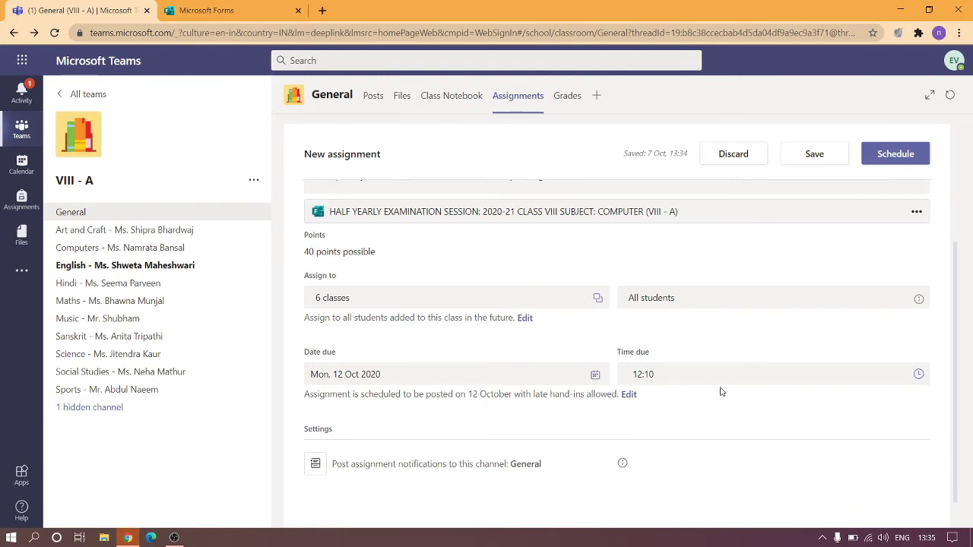
scroll(676, 338, "up", 1)
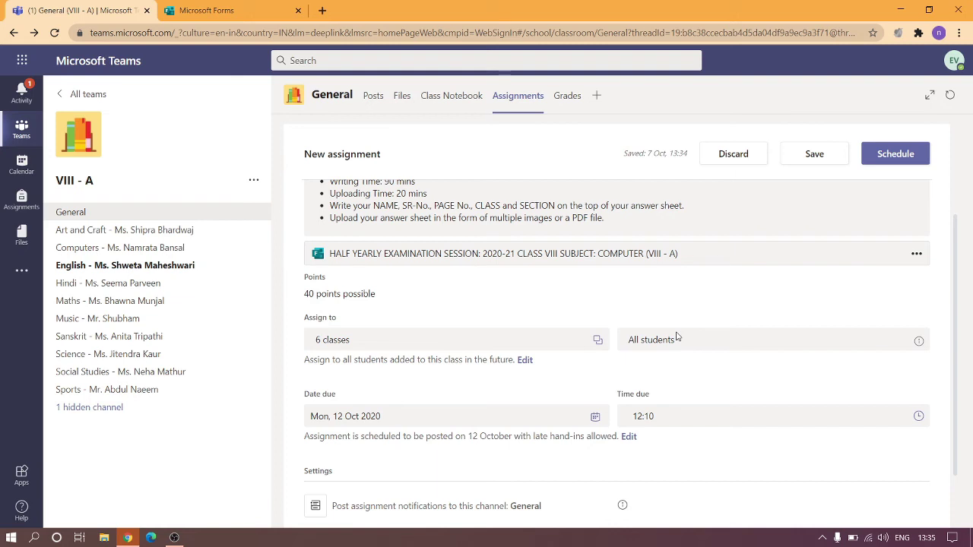
scroll(708, 302, "up", 3)
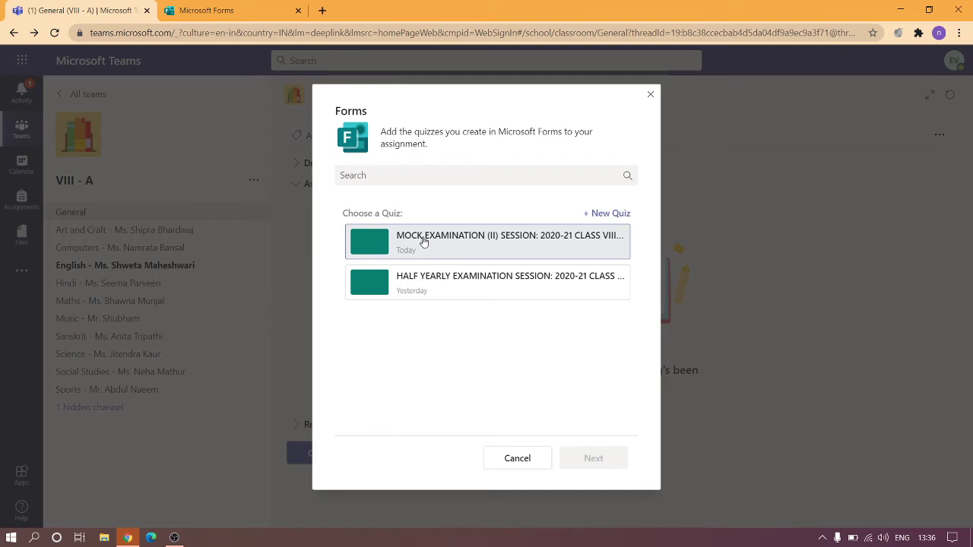
Switch to the Microsoft Forms tab showing the MOCK EXAMINATION (II) CLASS VIII MATHEMATICS quiz.
left_click(206, 10)
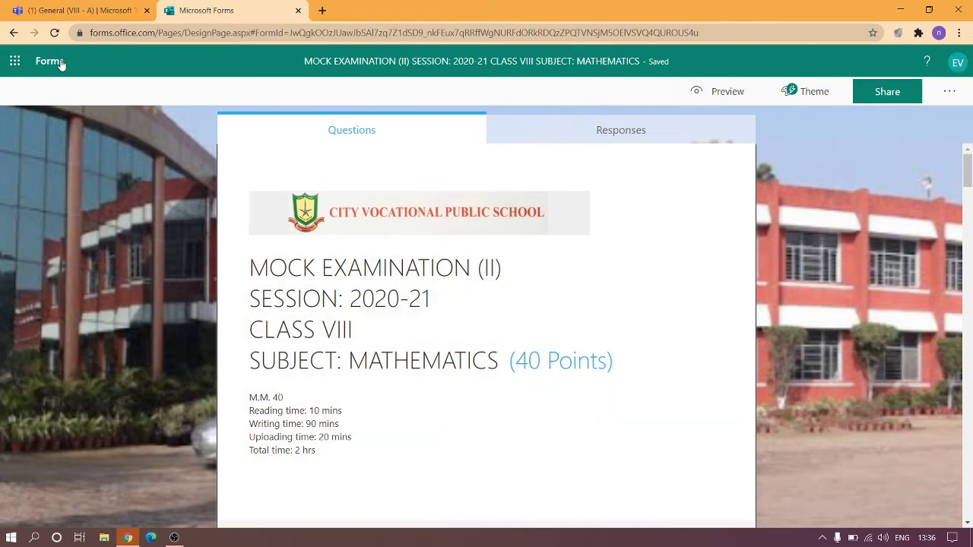
View the My forms list in Microsoft Forms, then return to the Teams quiz chooser.
left_click(61, 62)
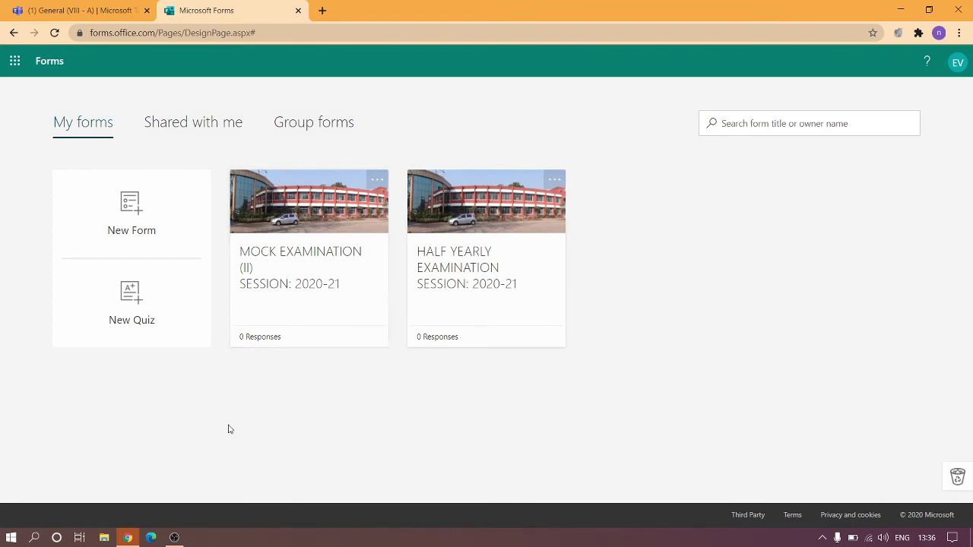
left_click(48, 7)
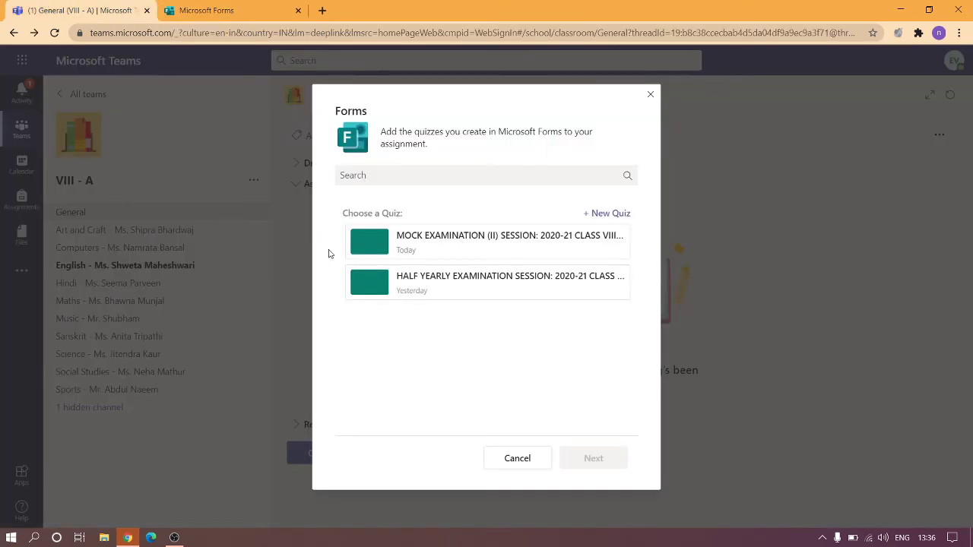
Attach the MOCK EXAMINATION (II) quiz and paste the bulleted exam instructions into the assignment.
left_click(511, 257)
left_click(578, 459)
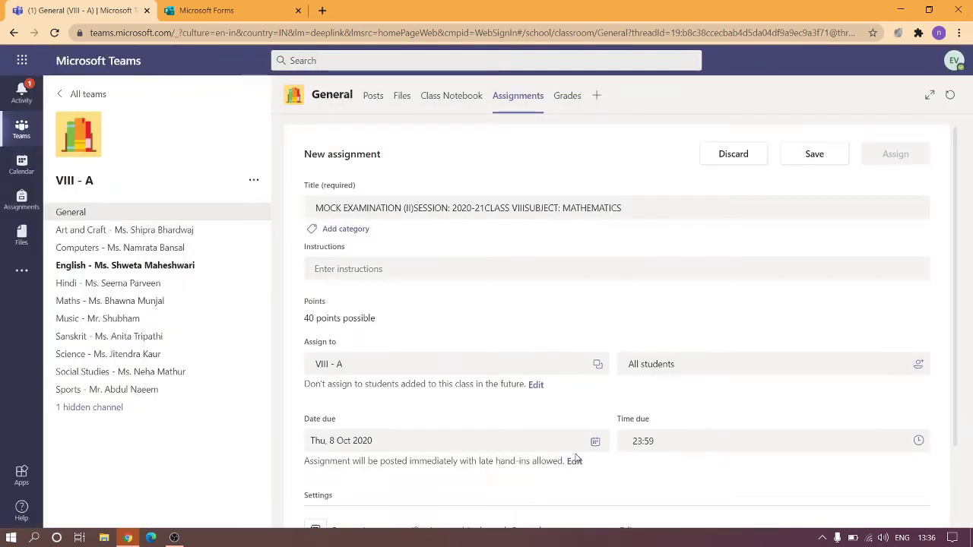
left_click(387, 268)
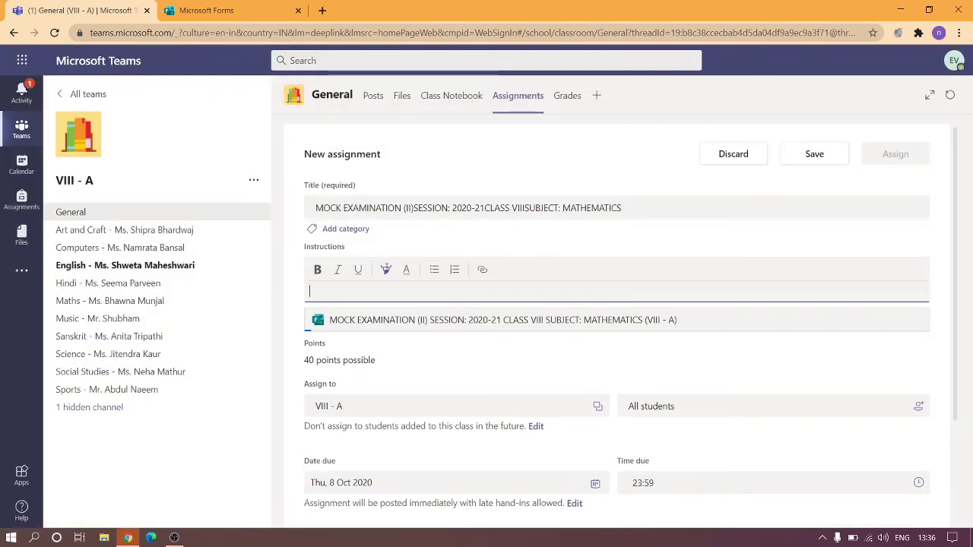
type("Max. Marks: 40 Max. Time: 2 hrs Reading Time: 10 mins Writing Time: 90 mins Uploading Time: 20 mins Write your NAME, SR-No., PAGE No., CLASS and SECTION on the top of your answer sheet. Upload your answer sheet in the form of multiple images or a PDF file.")
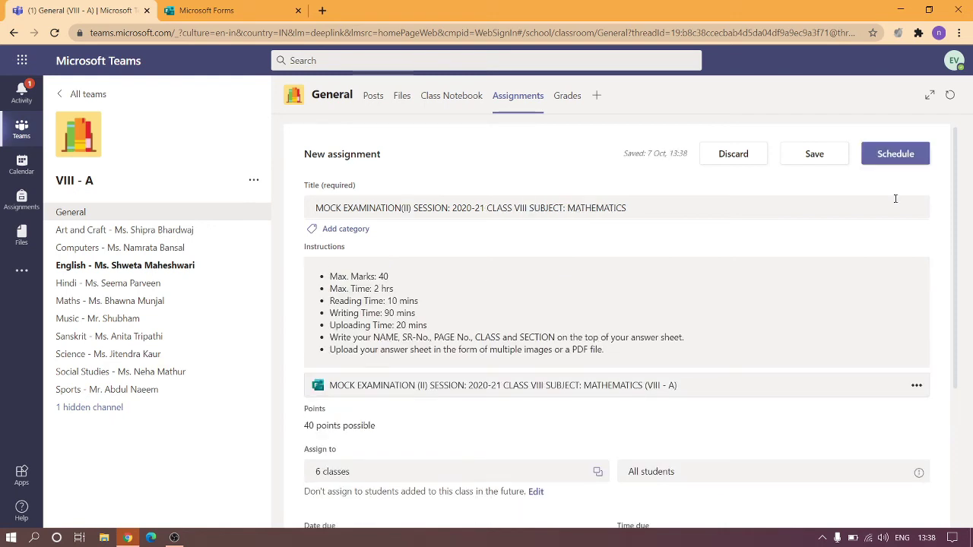
Schedule the MOCK EXAMINATION(II) Mathematics assignment, due tomorrow at 10:10.
left_click(901, 155)
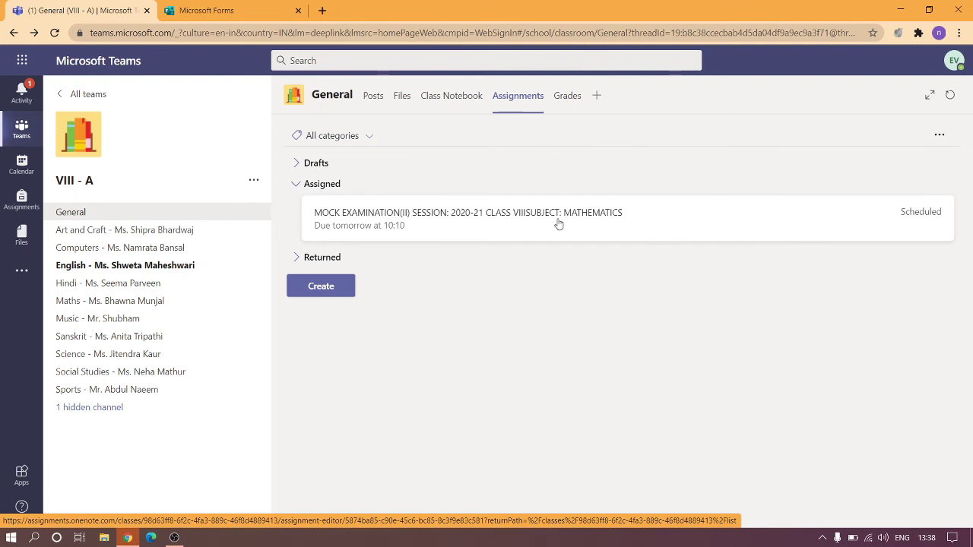
Fix the mock exam title by adding a space between VIII and SUBJECT, then update it.
left_click(503, 232)
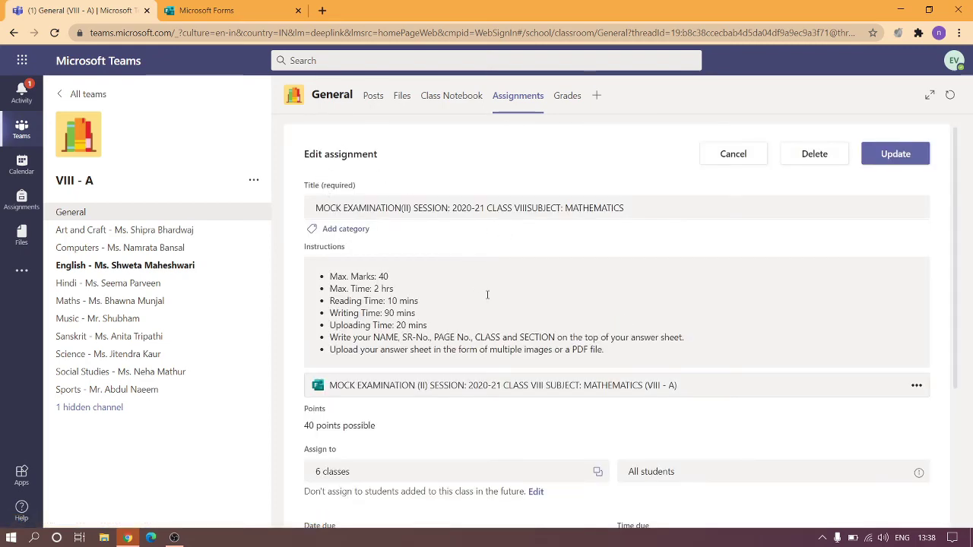
scroll(487, 295, "down", 1)
scroll(487, 295, "up", 1)
left_click(527, 199)
left_click(901, 154)
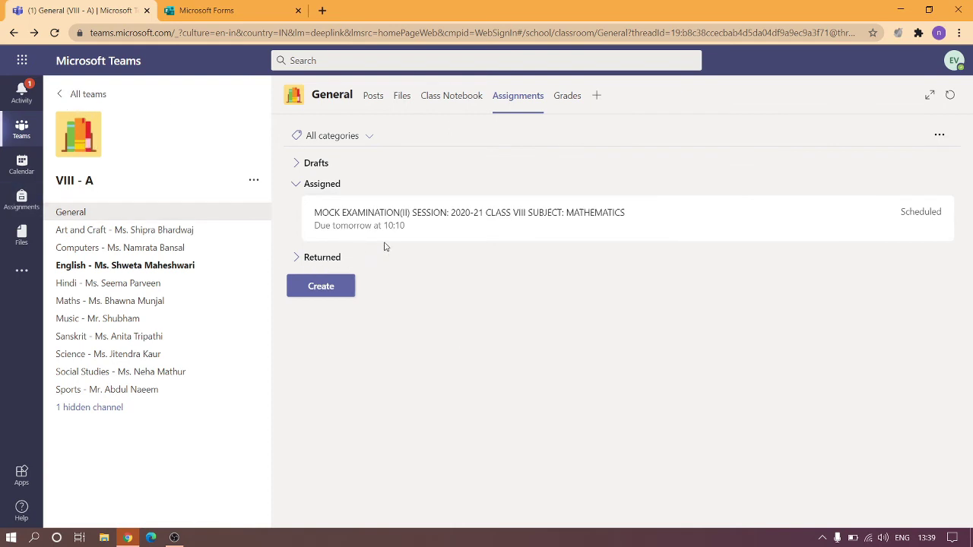
Verify the mock exam is scheduled in the VIII - B and VIII - C Assignments, then return to All teams.
left_click(63, 94)
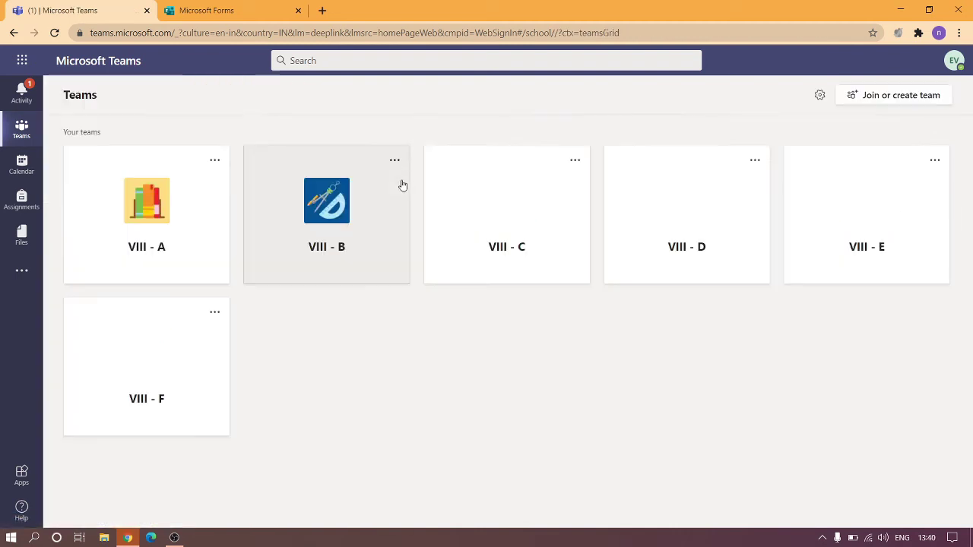
left_click(349, 230)
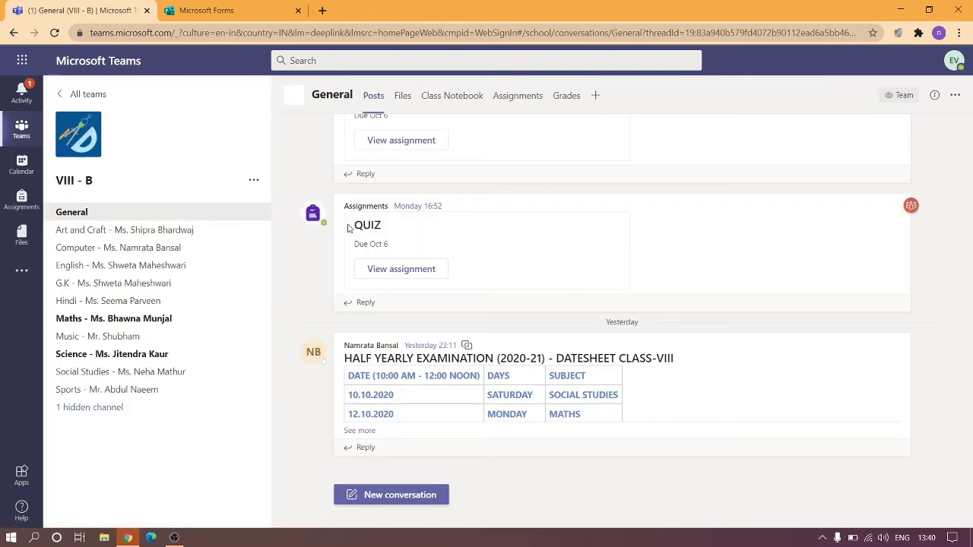
left_click(518, 98)
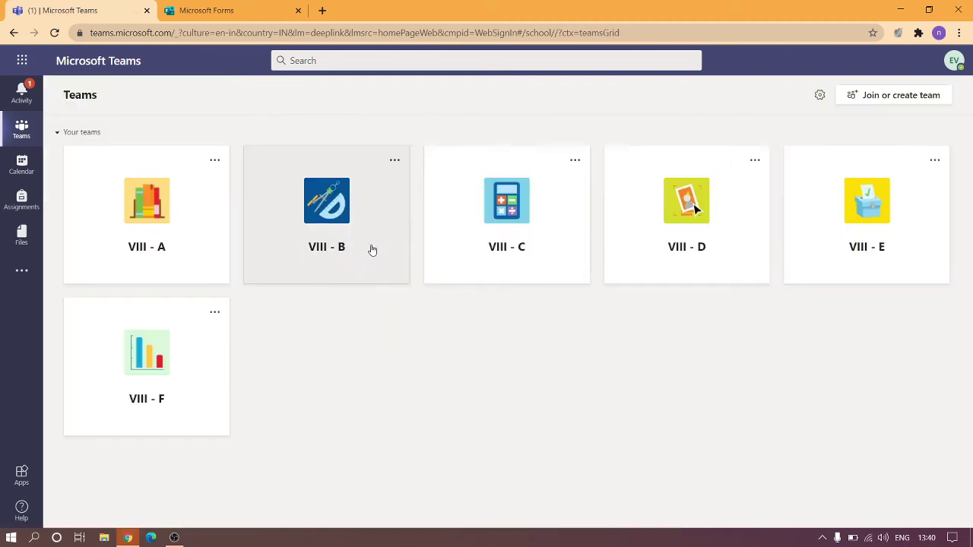
left_click(521, 235)
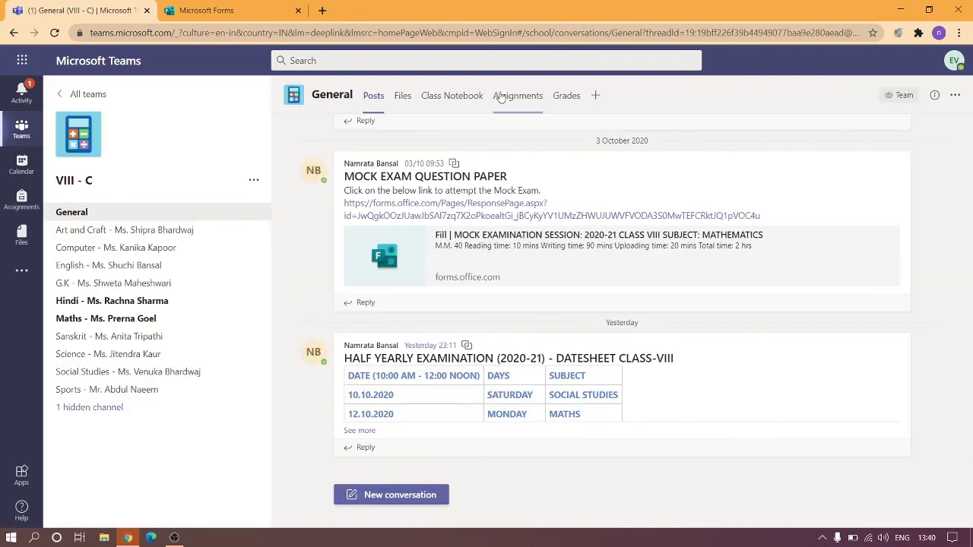
left_click(513, 97)
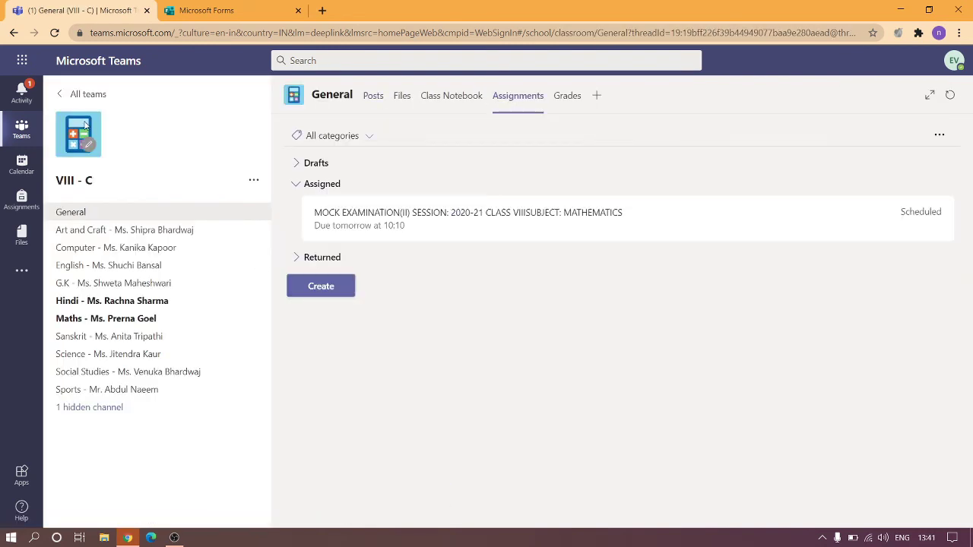
left_click(57, 91)
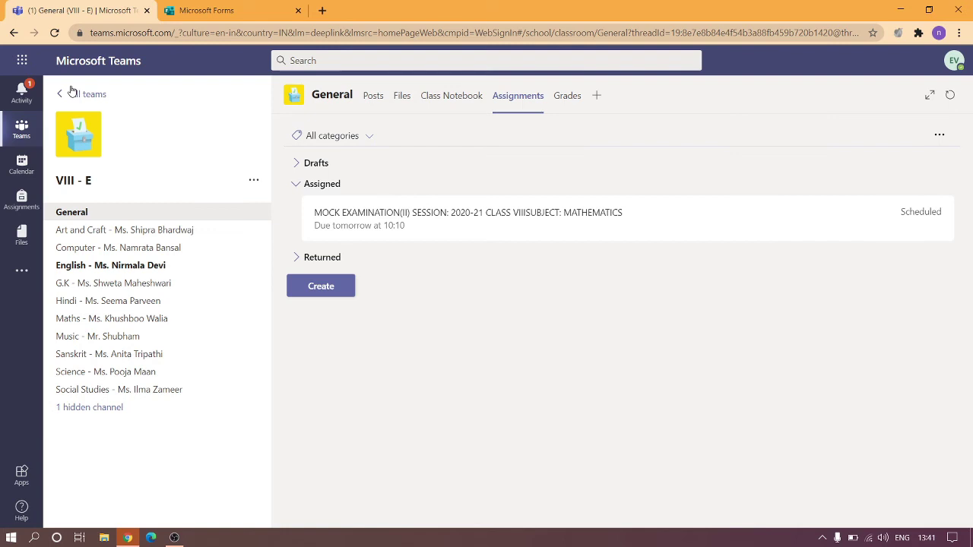
left_click(70, 91)
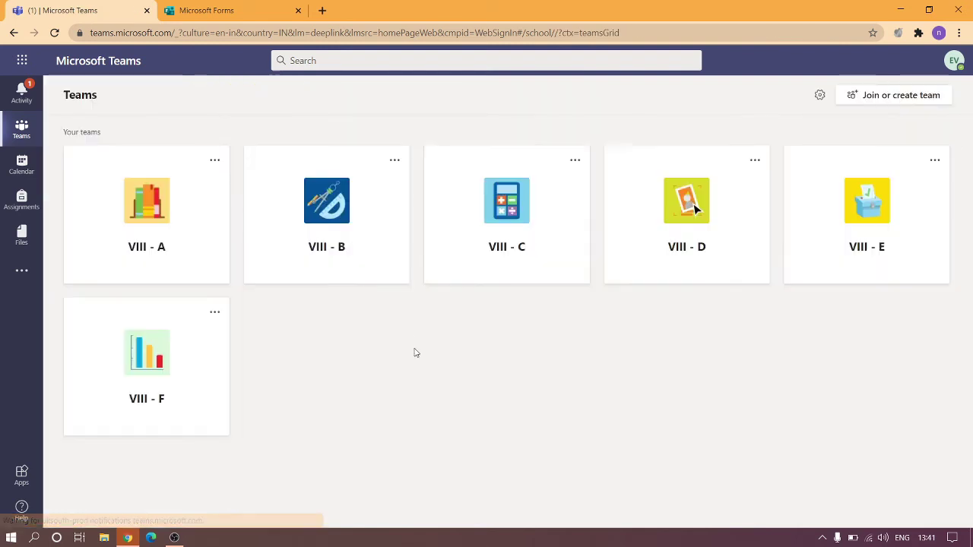
Open the VIII - F team's Assignments page and get its assignments set up.
left_click(185, 373)
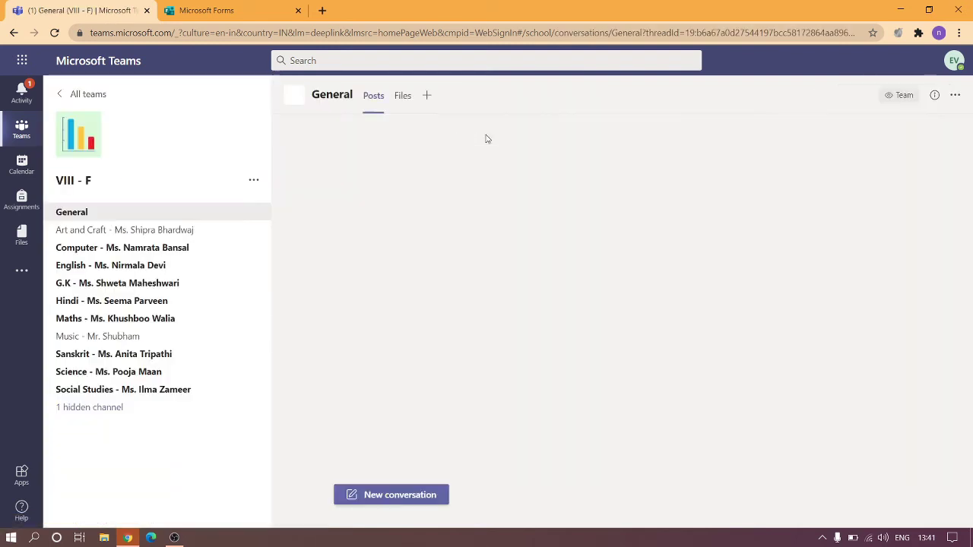
left_click(528, 95)
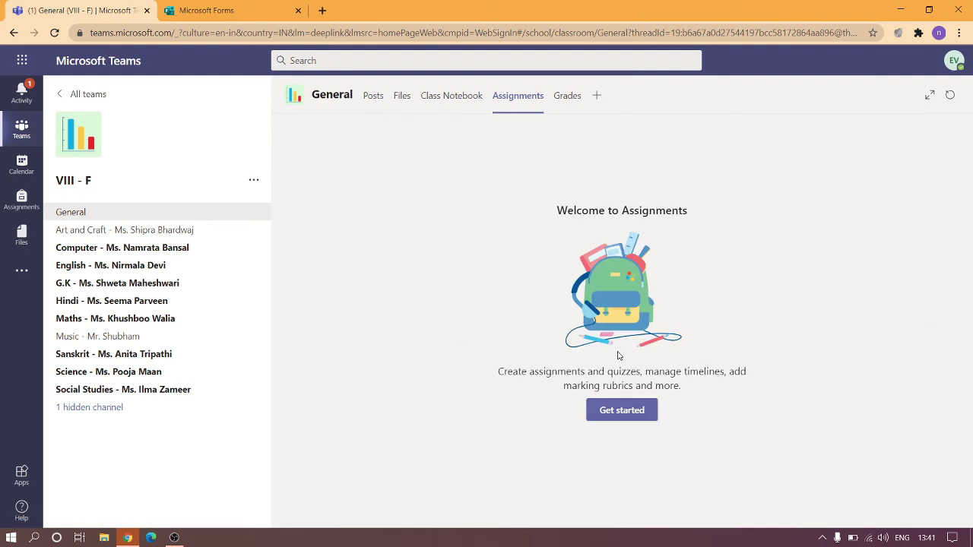
left_click_drag(440, 305, 542, 197)
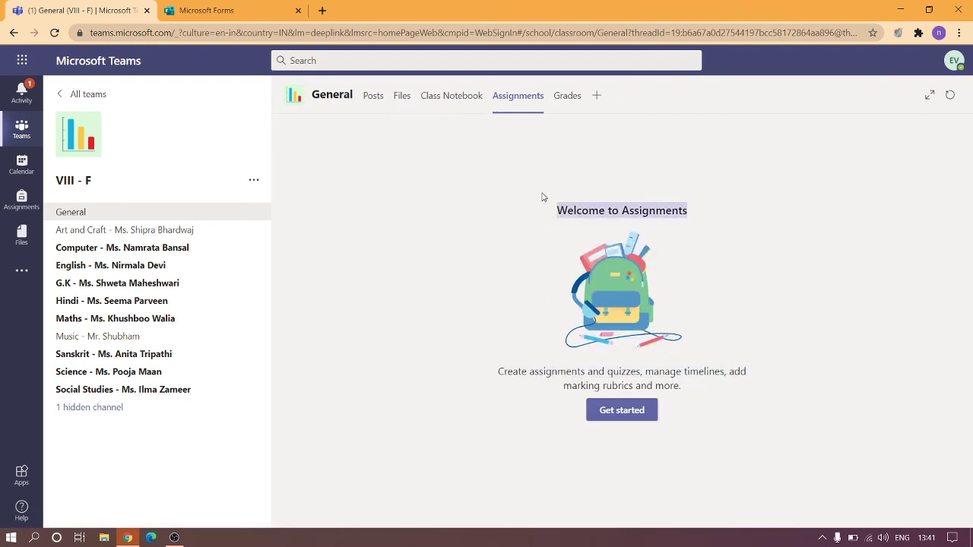
left_click(474, 182)
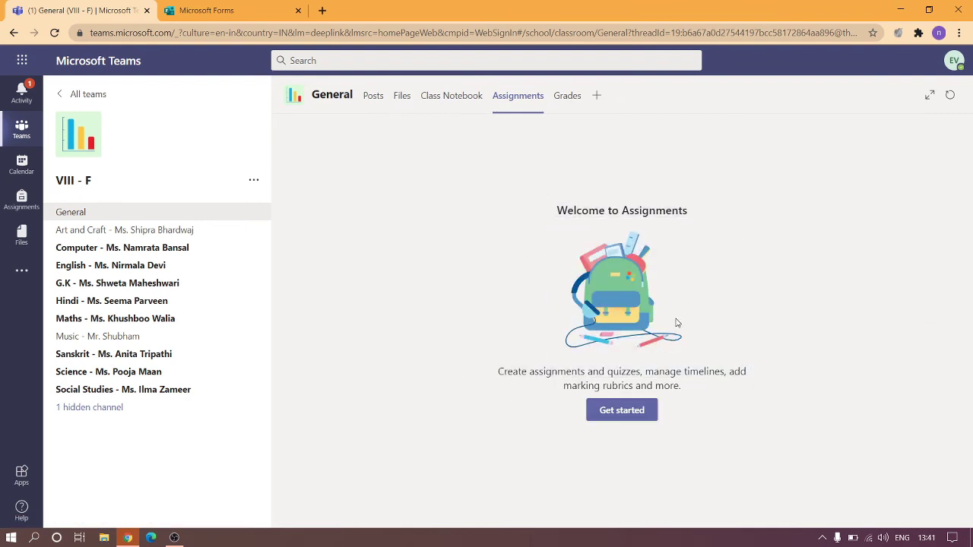
left_click(622, 411)
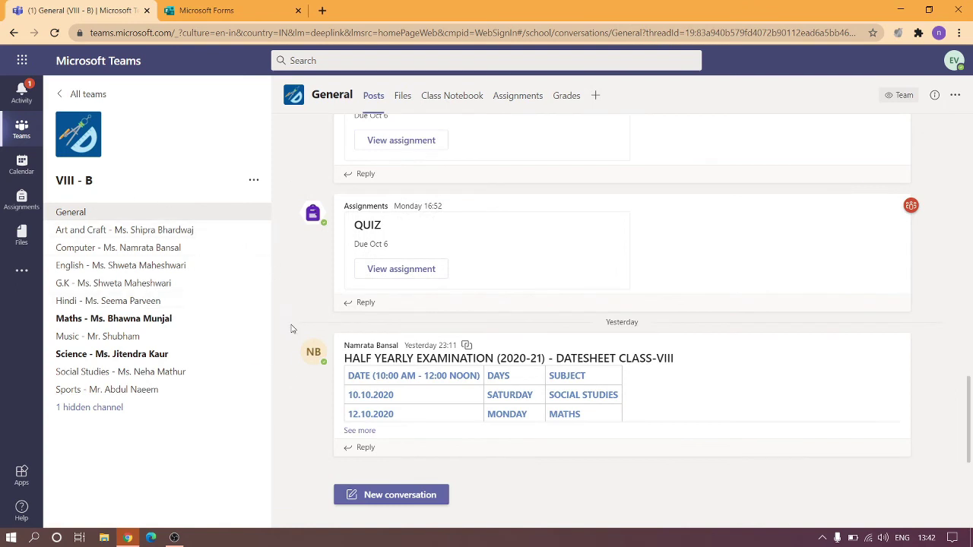
left_click(532, 98)
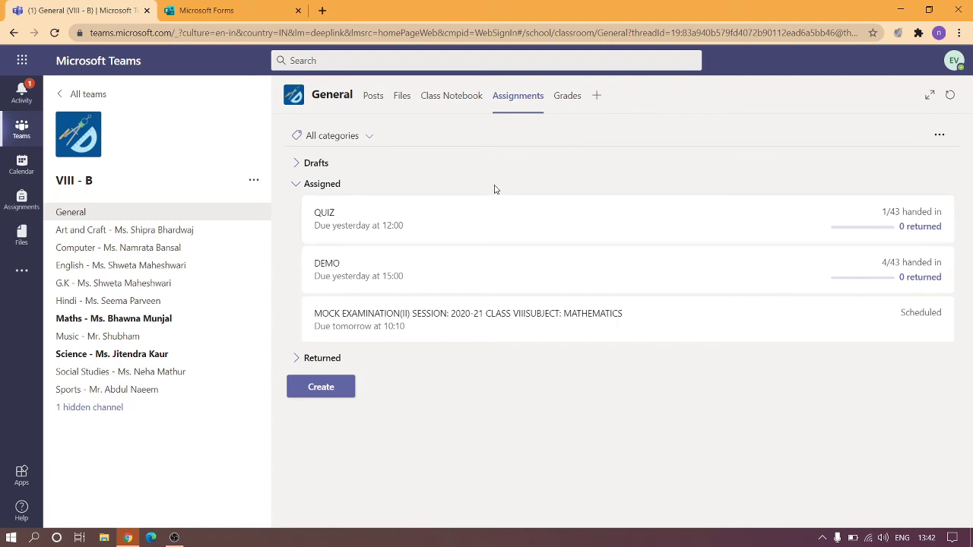
left_click(384, 104)
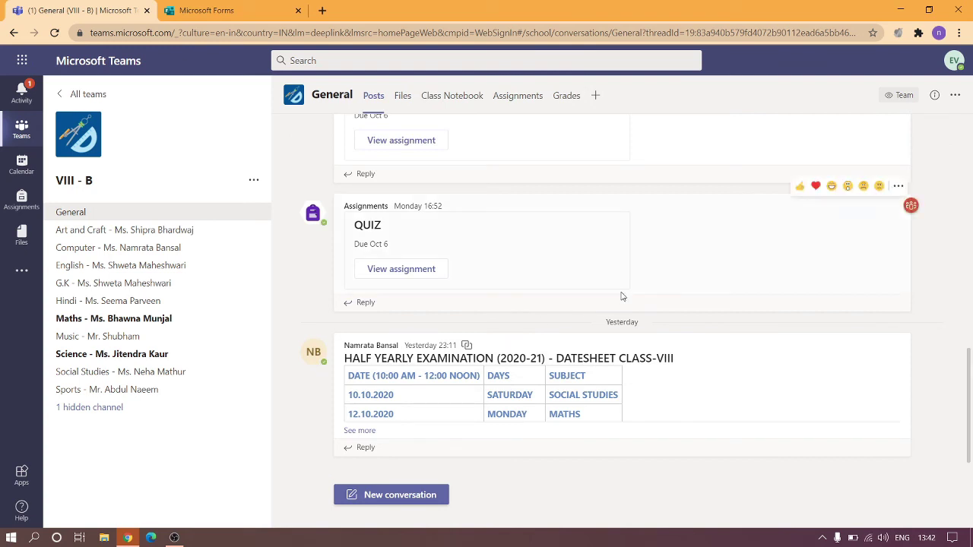
scroll(621, 297, "up", 3)
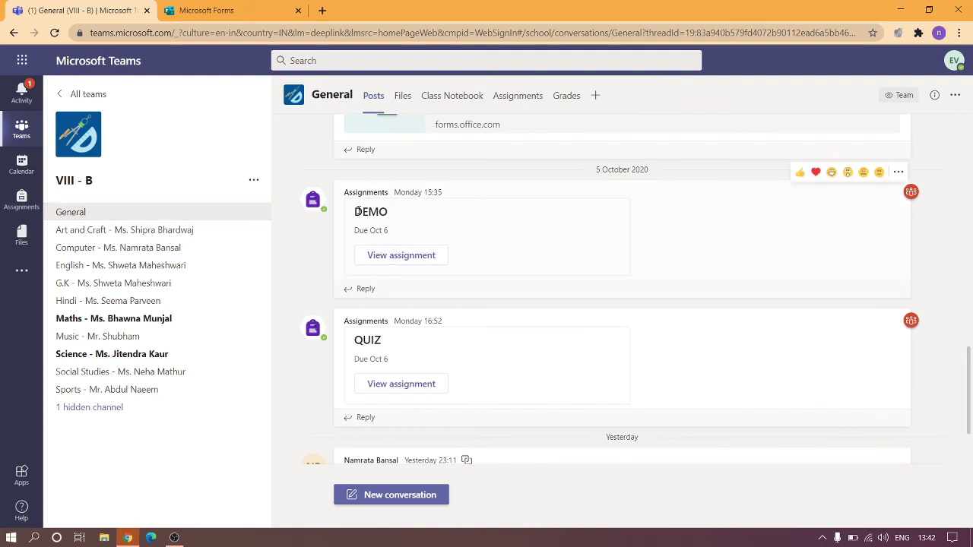
left_click_drag(355, 215, 396, 216)
left_click_drag(354, 231, 404, 235)
left_click(480, 235)
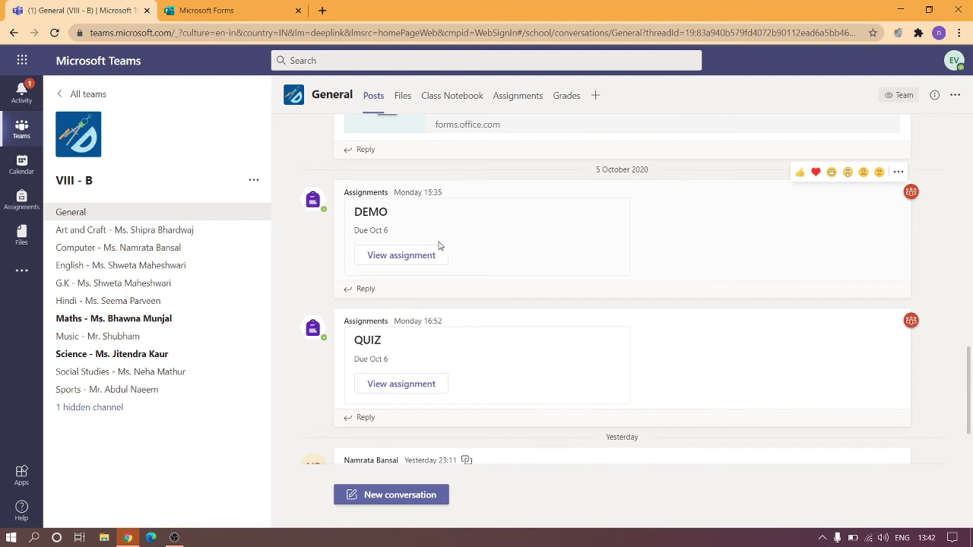
Open the DEMO assignment's details and switch to Student view.
left_click(398, 259)
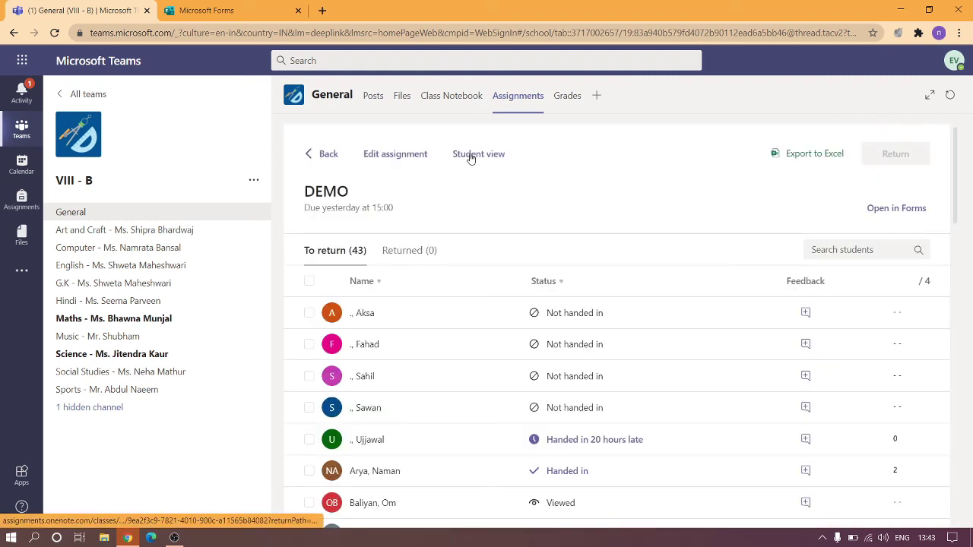
left_click(470, 155)
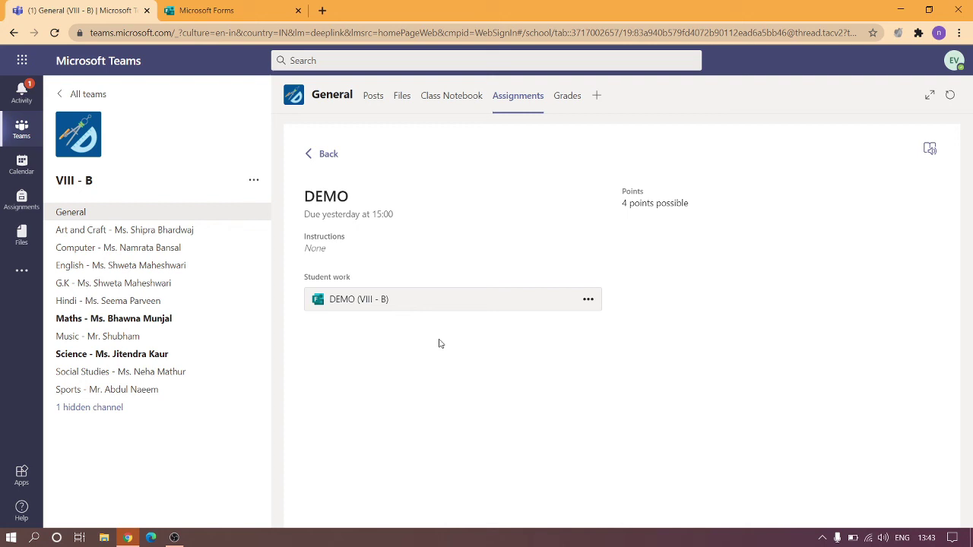
Open the DEMO (VIII - B) form and look over its 2-point name and WRITE ON PAPER upload questions.
left_click(381, 303)
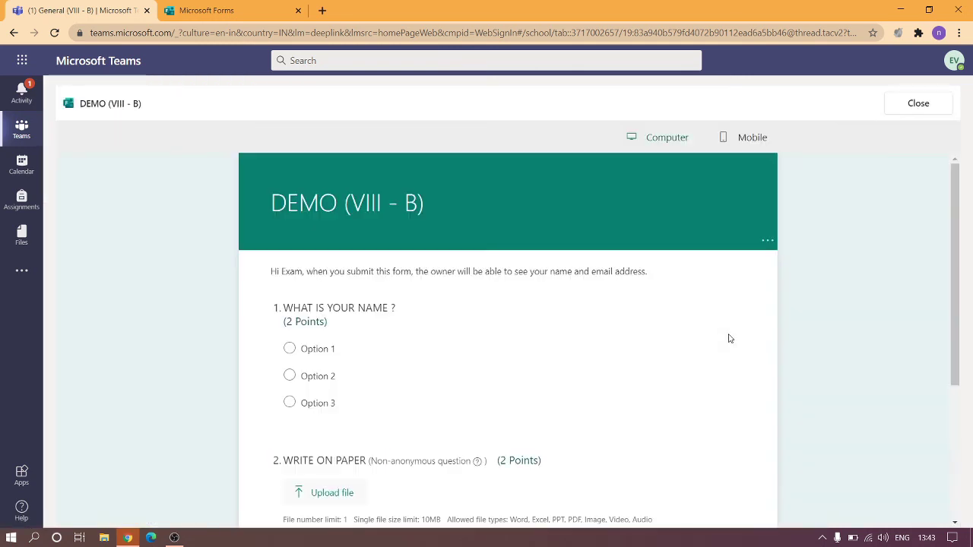
scroll(728, 338, "down", 3)
scroll(729, 339, "up", 3)
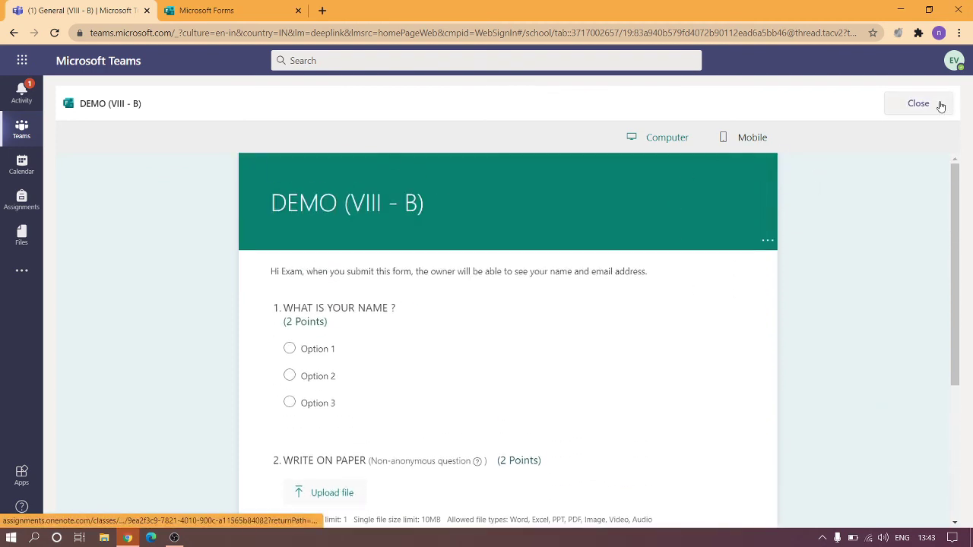
scroll(662, 297, "down", 3)
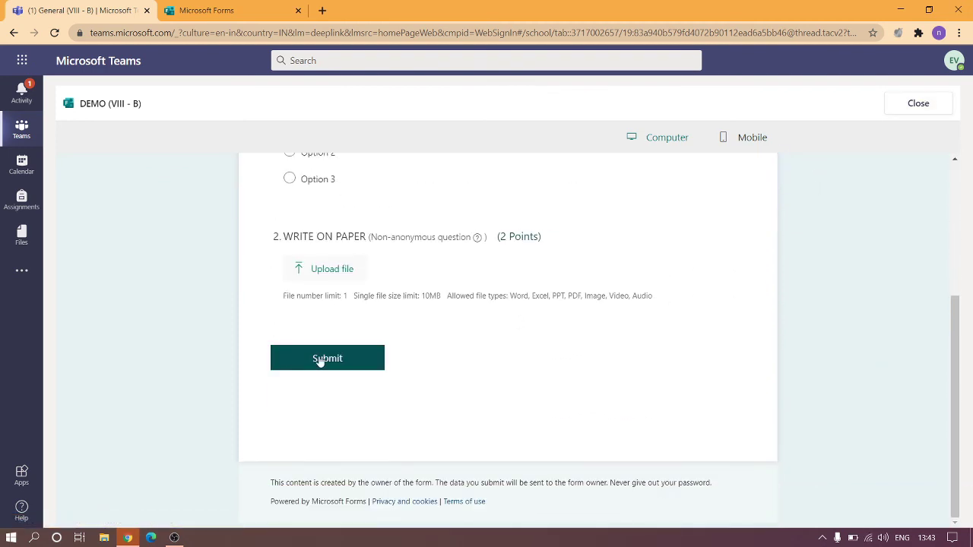
Close the DEMO form and review the 43 students' hand-in statuses, highlighting a Not handed in entry.
left_click(905, 114)
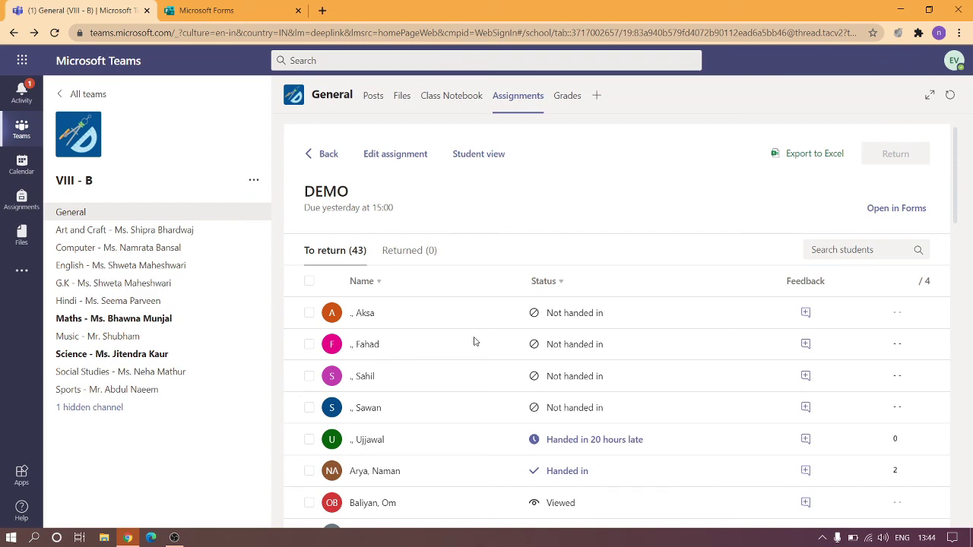
scroll(474, 341, "down", 10)
scroll(474, 341, "up", 10)
scroll(474, 341, "down", 3)
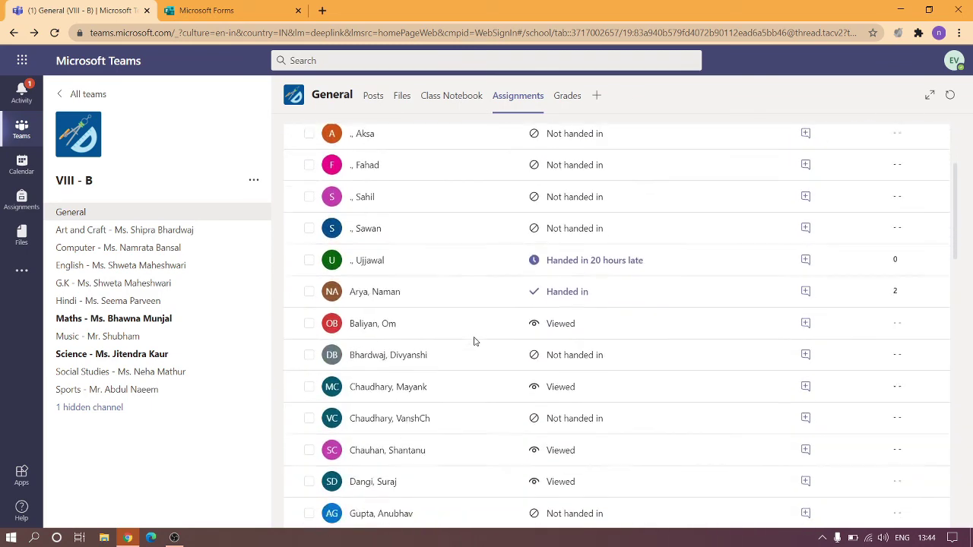
scroll(474, 342, "down", 5)
scroll(474, 342, "up", 7)
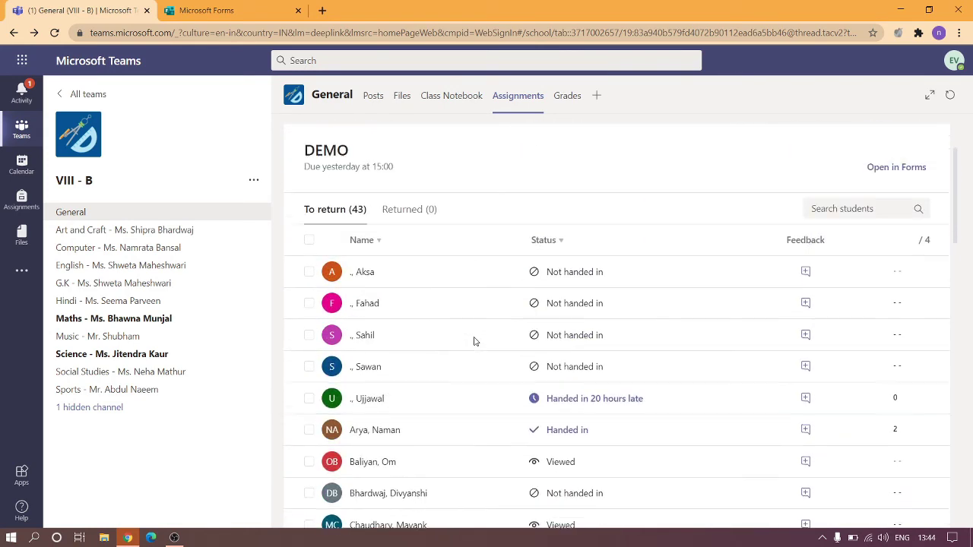
scroll(475, 341, "up", 1)
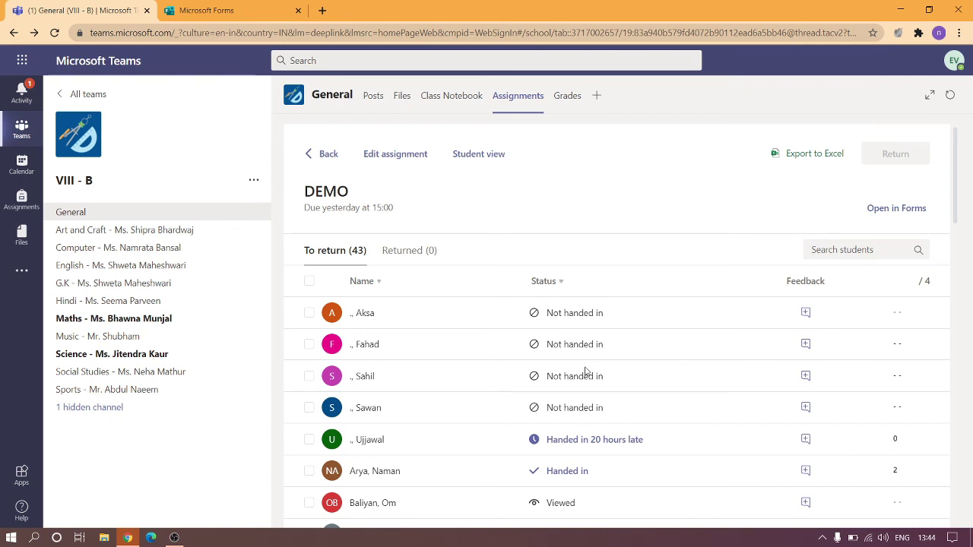
scroll(585, 371, "down", 1)
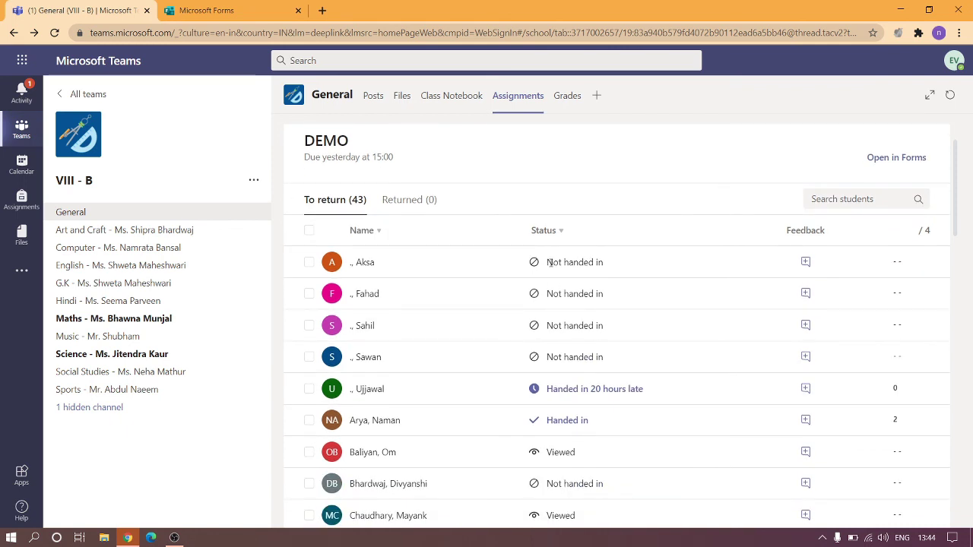
left_click_drag(549, 262, 602, 263)
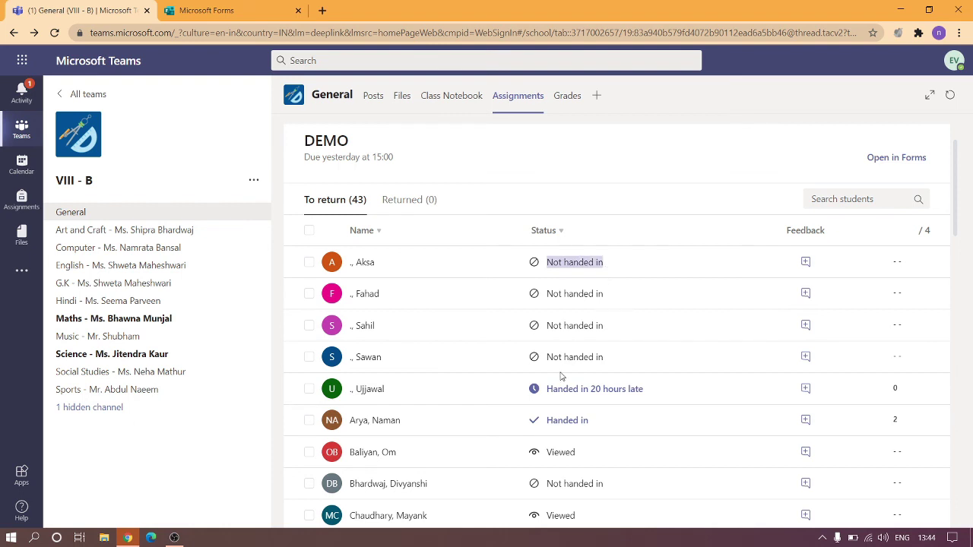
scroll(561, 375, "down", 1)
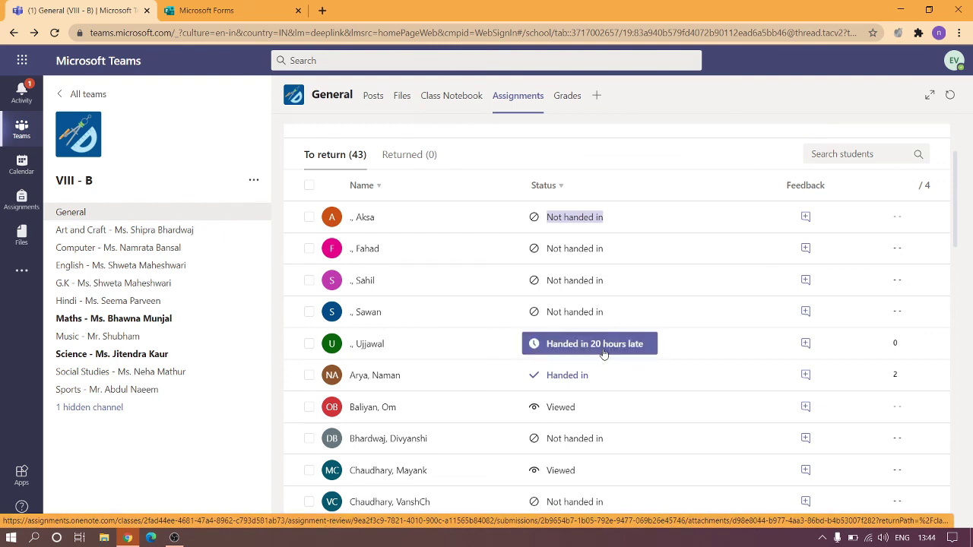
Review a handed-in DEMO submission scored 2/4 with an uploaded PDF, then close it.
left_click(574, 380)
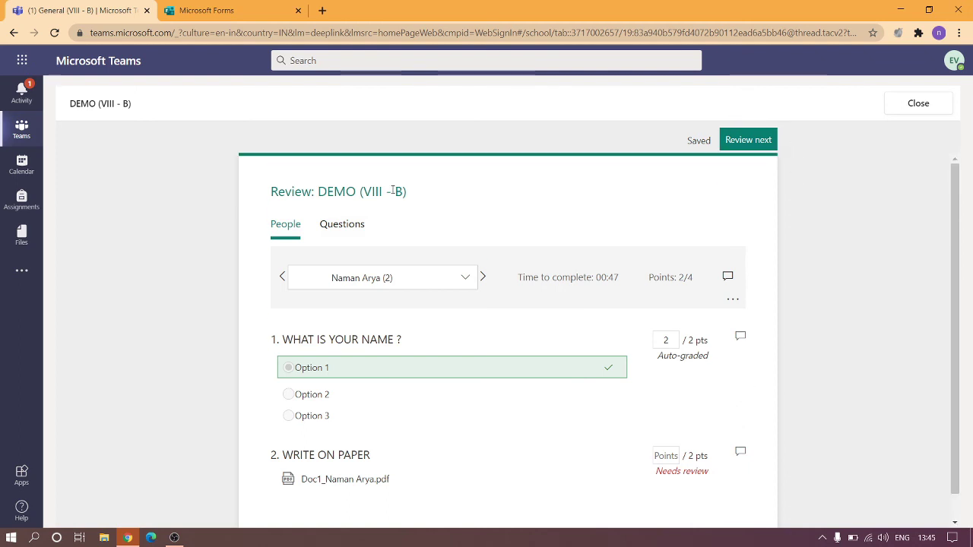
left_click(906, 107)
Scroll the DEMO student list's Handed in, Viewed and Not handed in statuses, highlighting a Viewed entry.
scroll(532, 346, "down", 1)
scroll(534, 353, "down", 5)
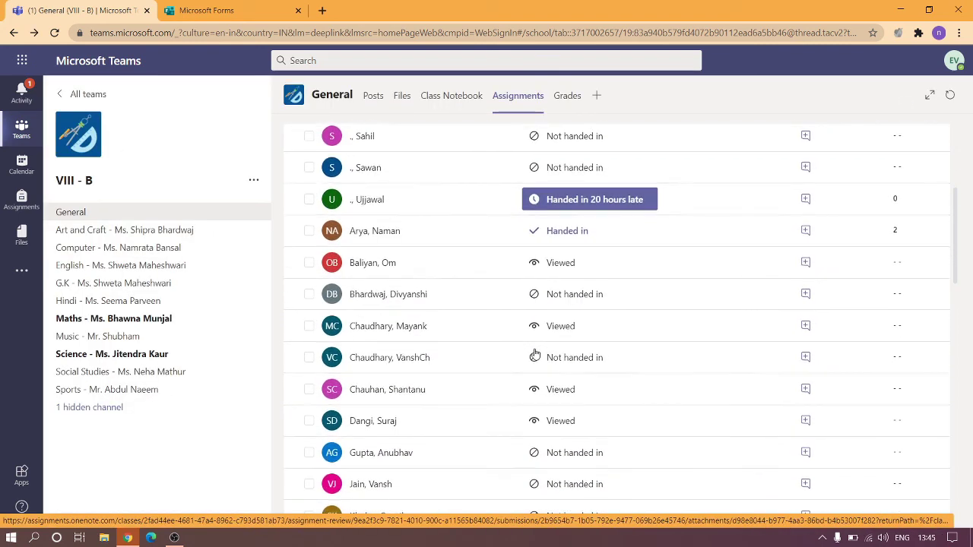
scroll(534, 353, "up", 5)
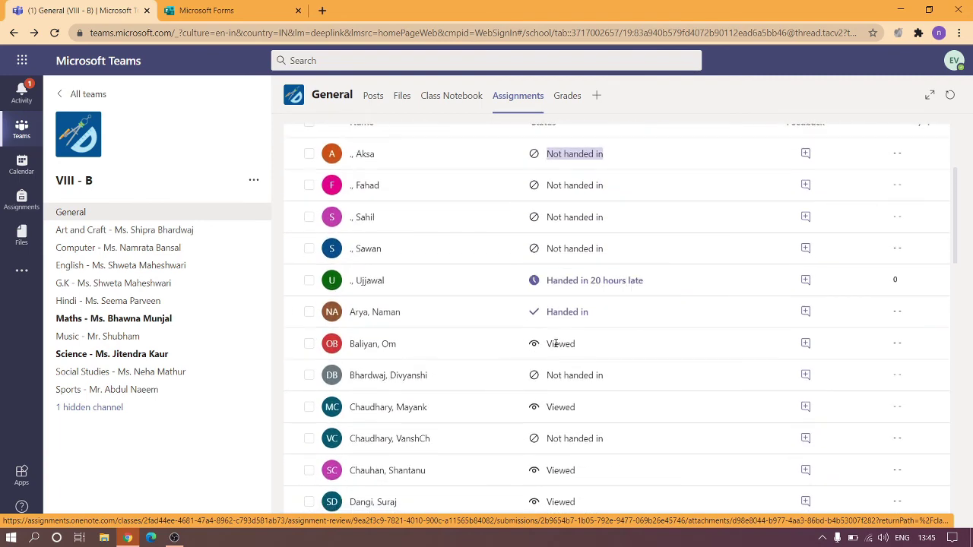
left_click_drag(535, 346, 606, 346)
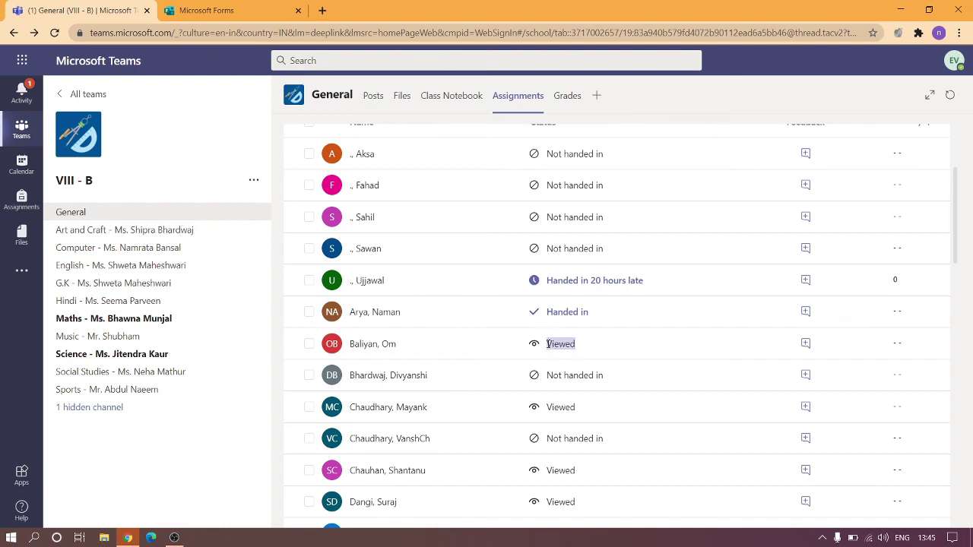
mouse_move(546, 344)
left_mouse_down()
mouse_move(600, 344)
mouse_move(541, 344)
left_mouse_up()
scroll(612, 356, "down", 5)
scroll(620, 361, "down", 8)
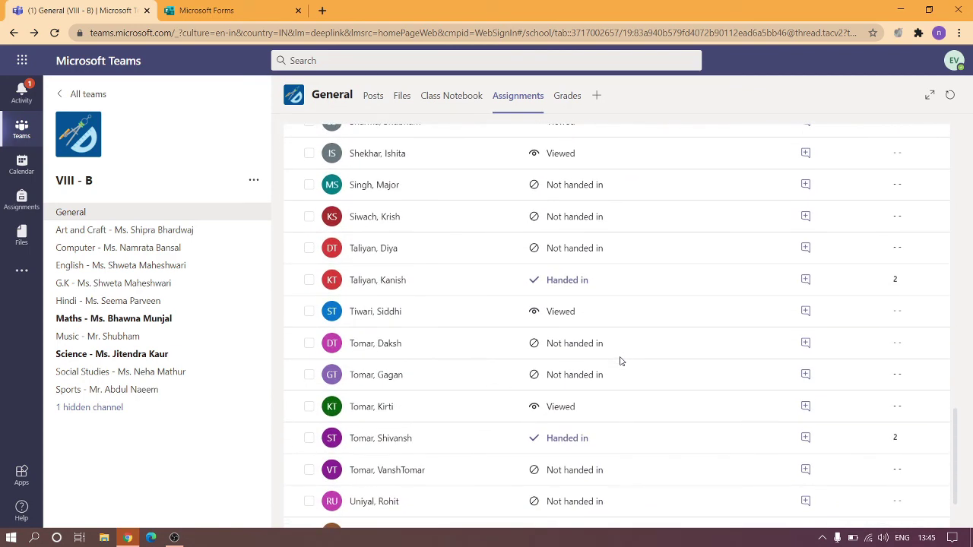
scroll(620, 361, "down", 1)
scroll(620, 361, "up", 2)
scroll(619, 361, "up", 10)
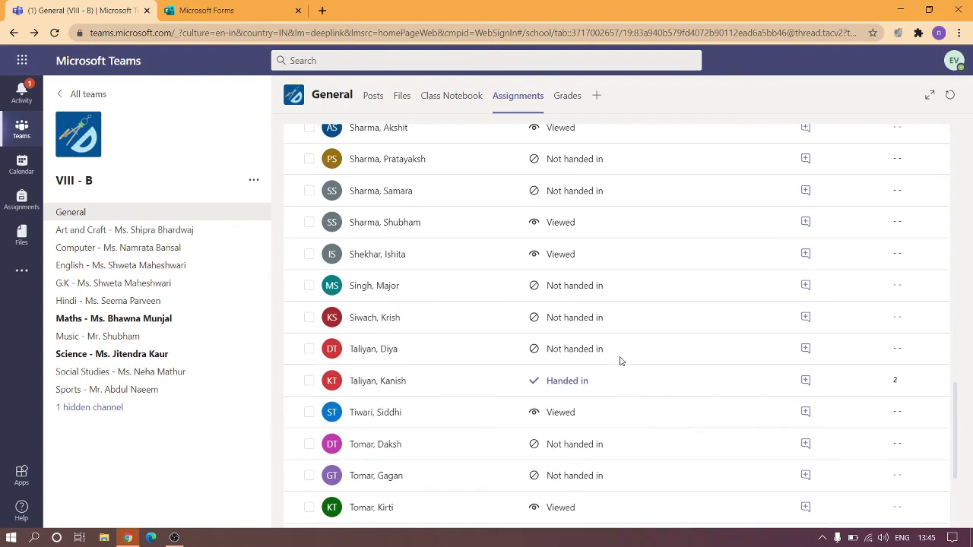
scroll(620, 361, "up", 5)
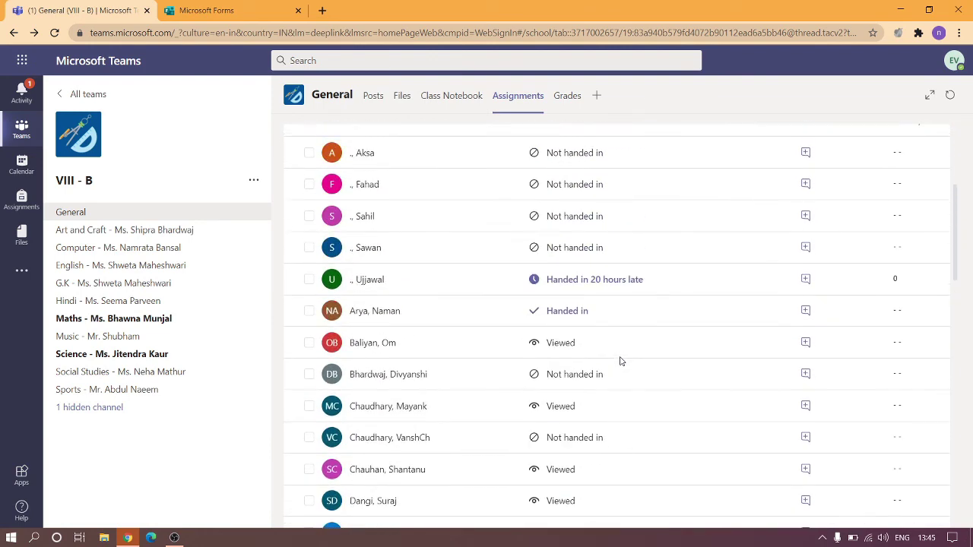
scroll(619, 361, "down", 2)
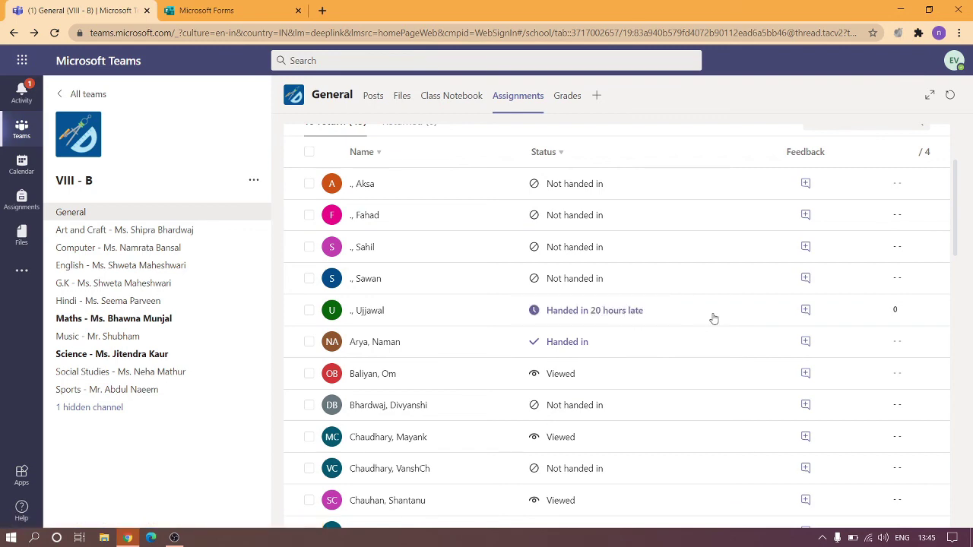
scroll(714, 319, "up", 2)
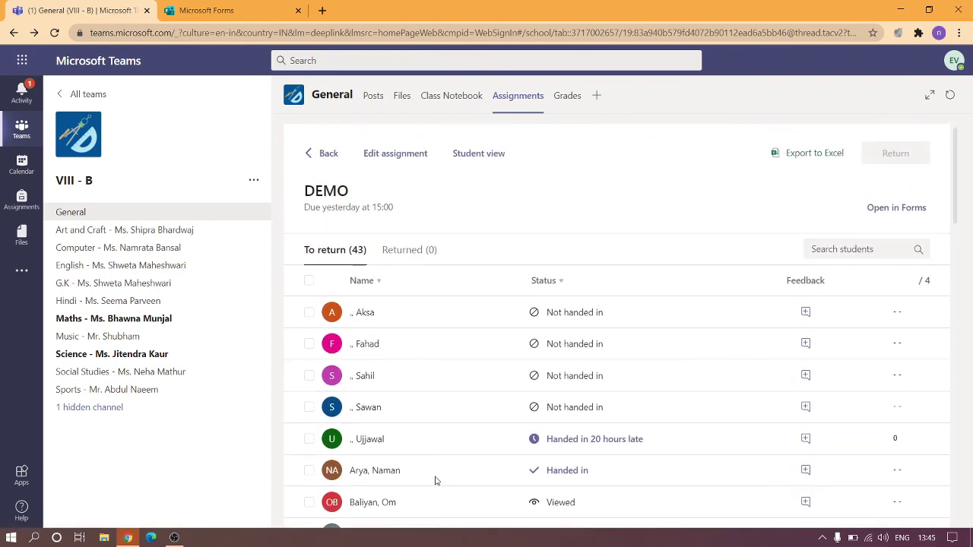